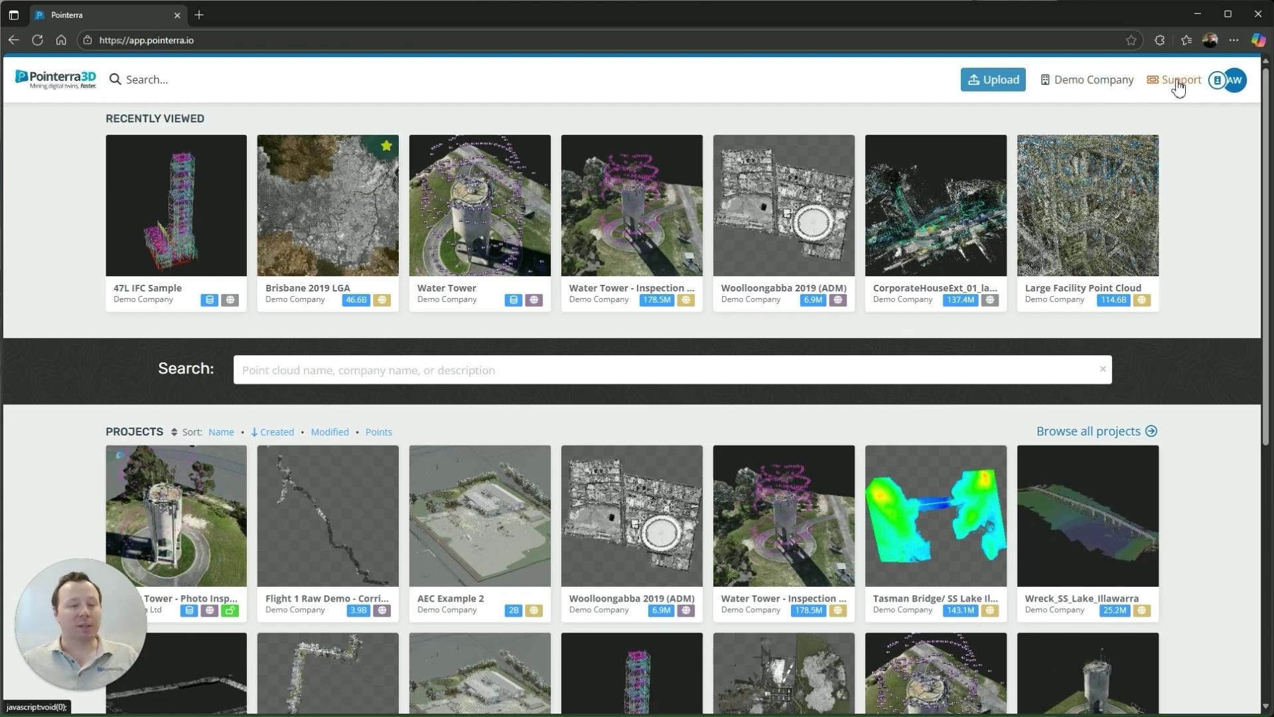
Step: Open the personal user profile and review its site preferences, including the home page choices, plus the teams and shared items
{"action": "left_click", "coordinate": [1235, 87]}
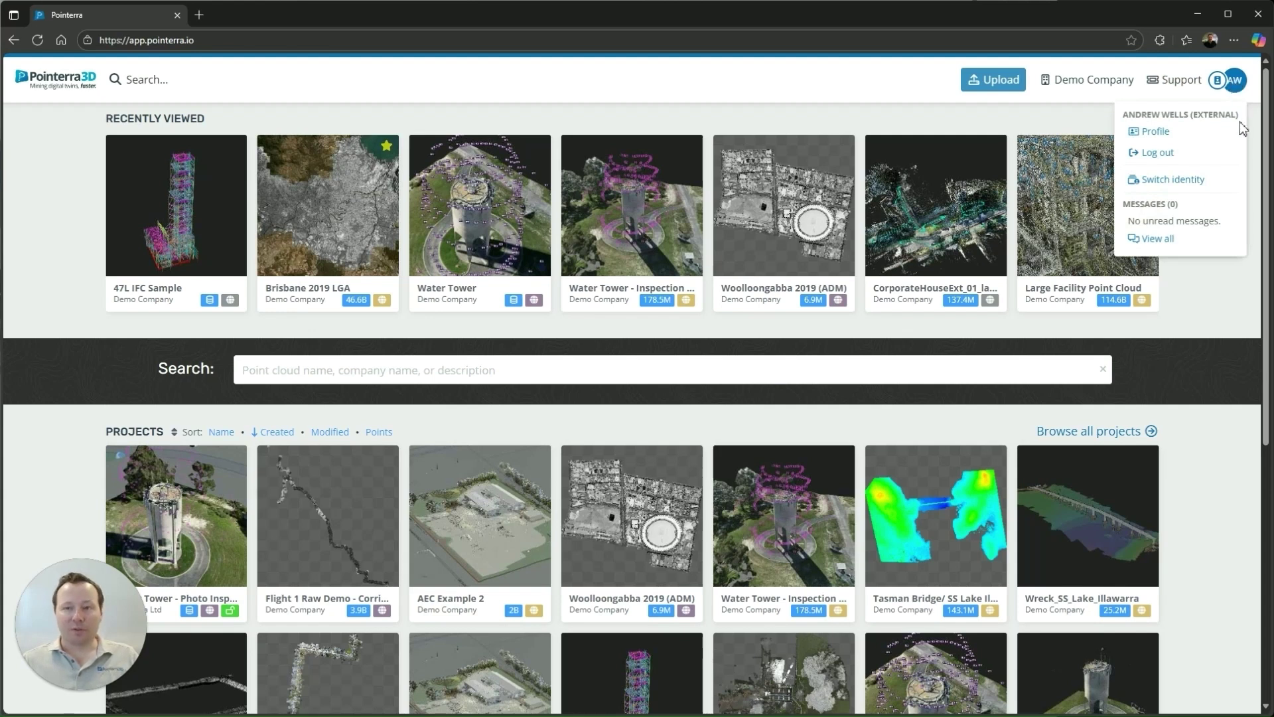
{"action": "left_click", "coordinate": [1156, 133]}
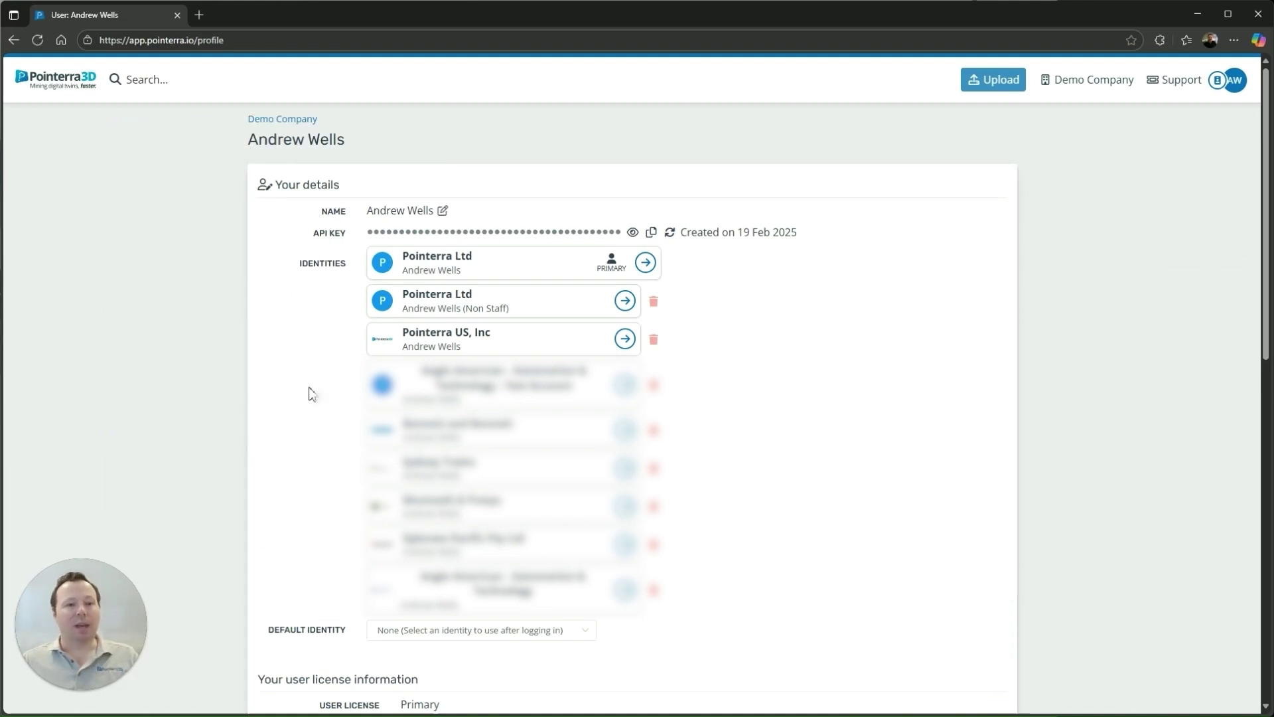
{"action": "scroll", "coordinate": [311, 394], "scroll_direction": "down", "scroll_amount": 2}
{"action": "scroll", "coordinate": [311, 394], "scroll_direction": "down", "scroll_amount": 7}
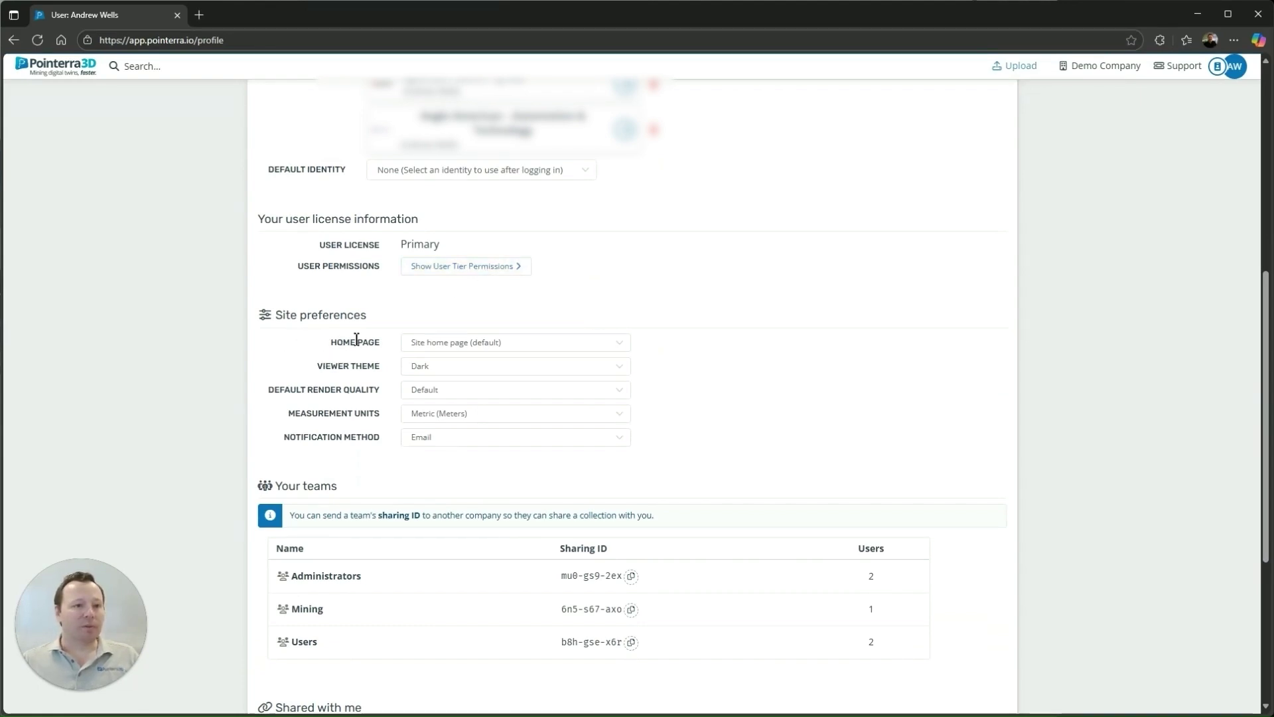
{"action": "left_click", "coordinate": [553, 346]}
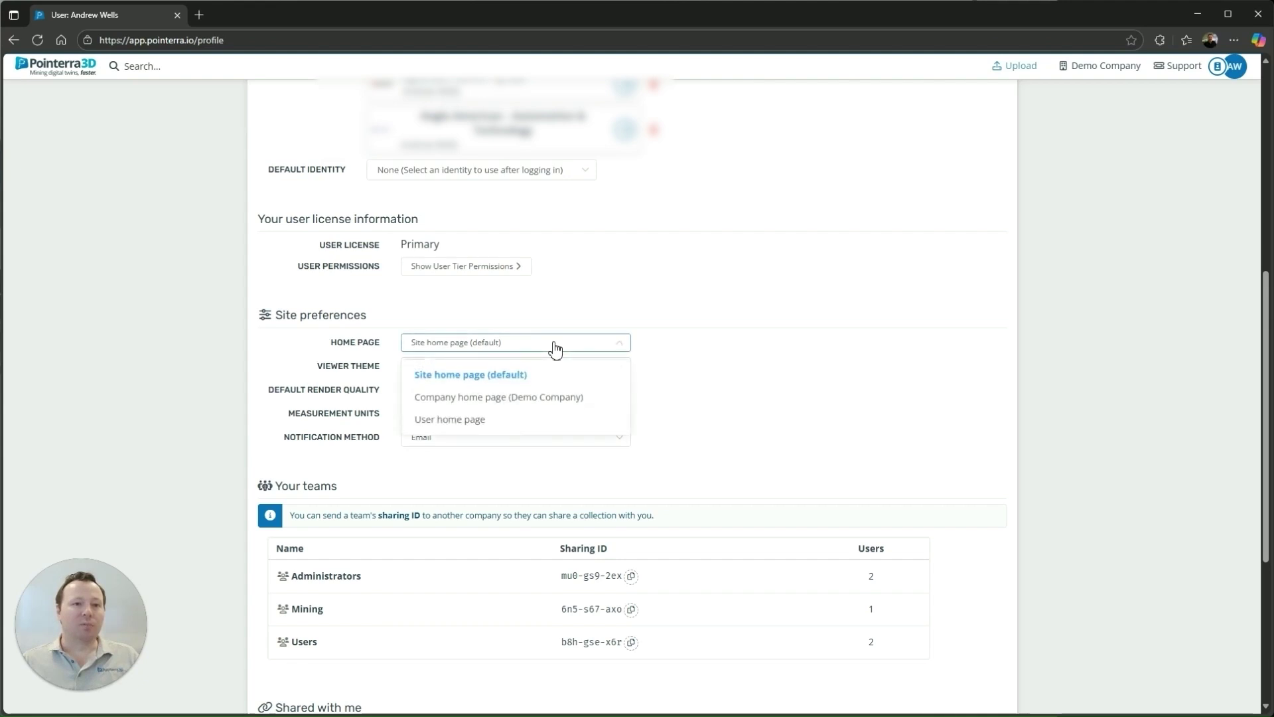
{"action": "left_click", "coordinate": [599, 344]}
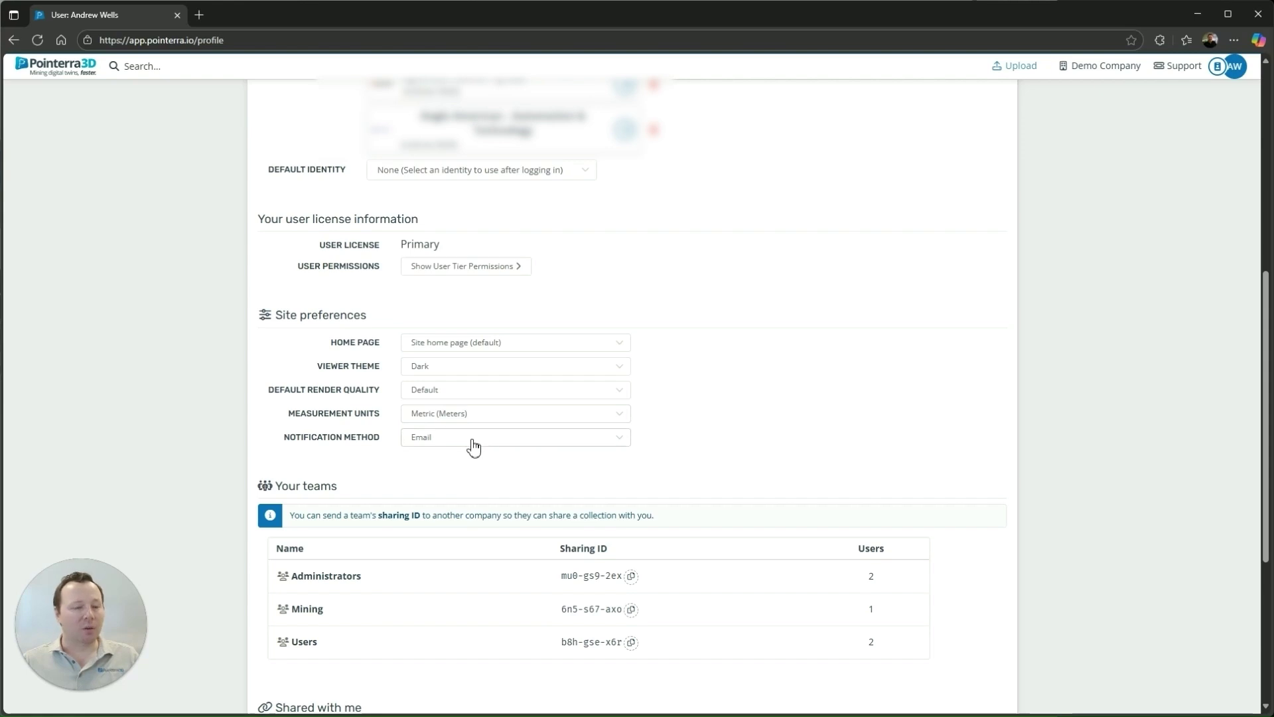
{"action": "scroll", "coordinate": [345, 359], "scroll_direction": "down", "scroll_amount": 4}
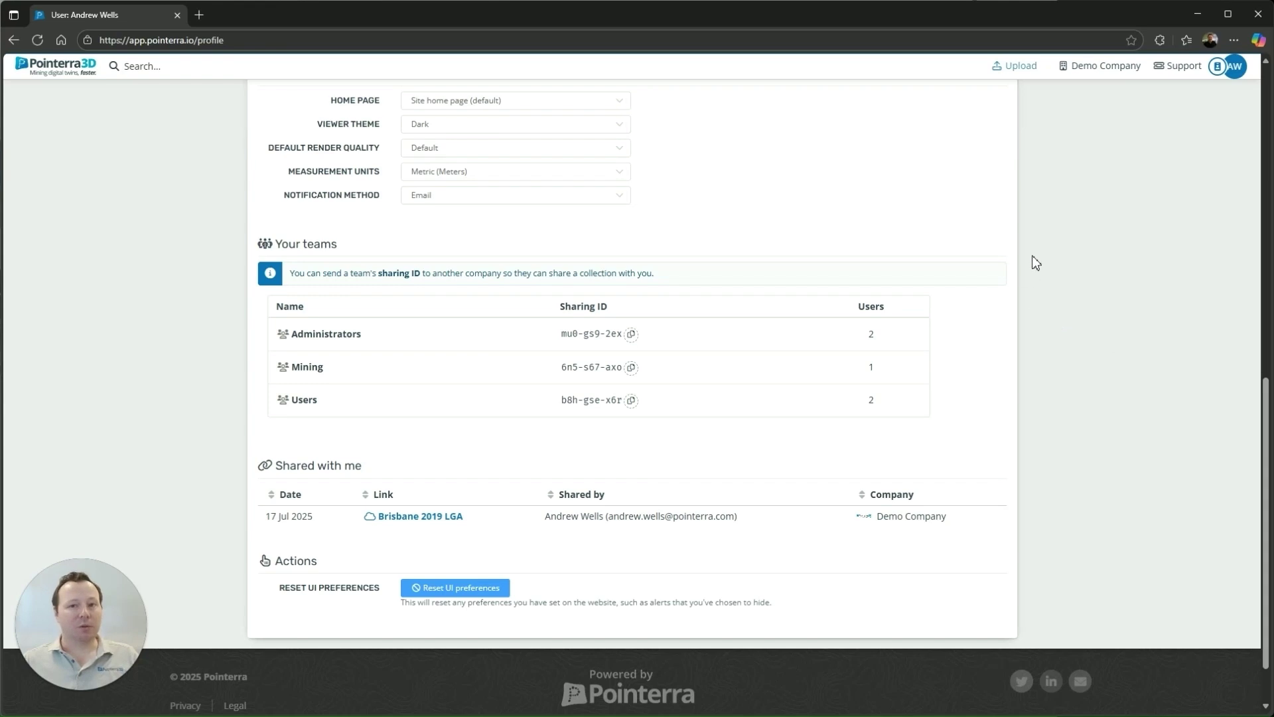
{"action": "left_click", "coordinate": [1107, 66]}
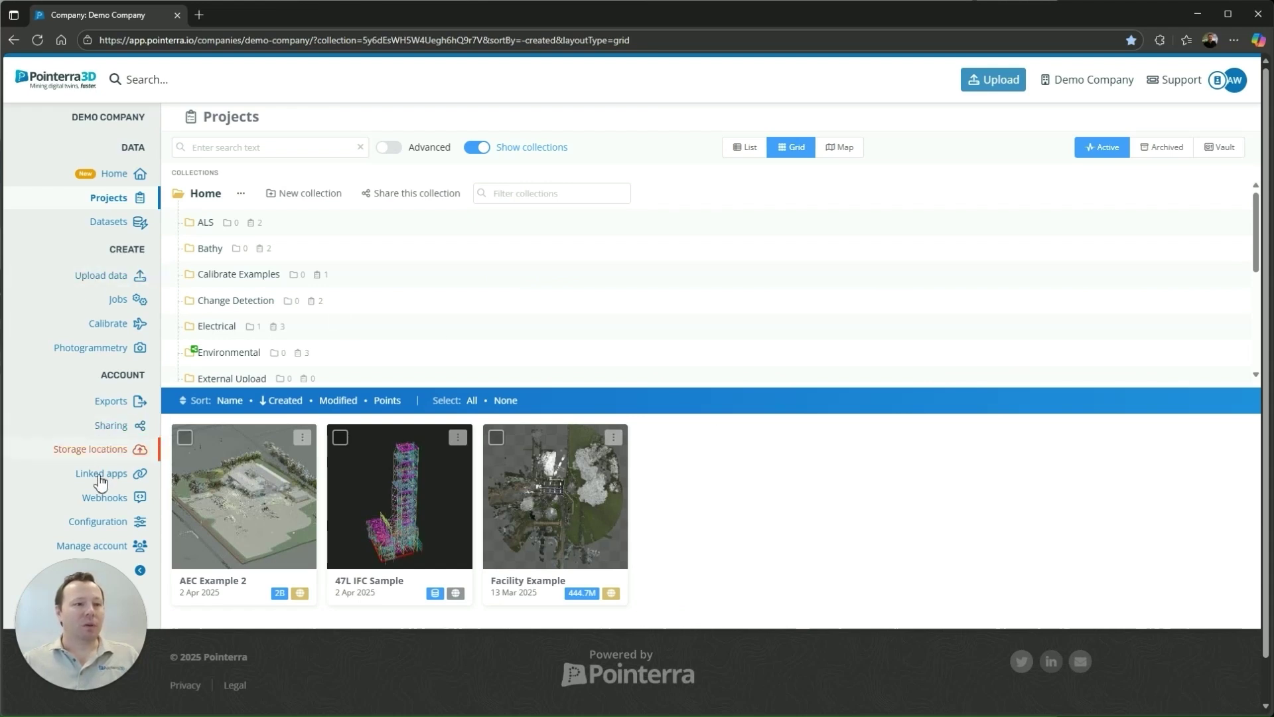
{"action": "left_click", "coordinate": [93, 549]}
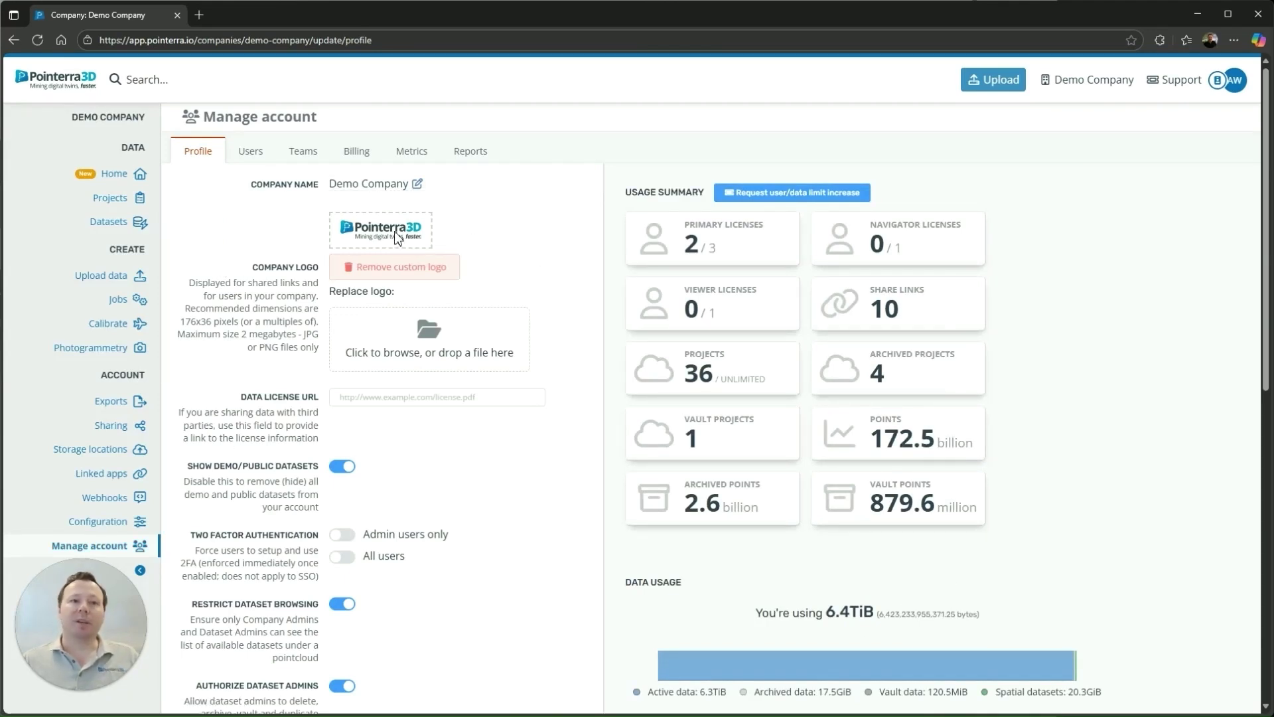
{"action": "scroll", "coordinate": [250, 306], "scroll_direction": "down", "scroll_amount": 2}
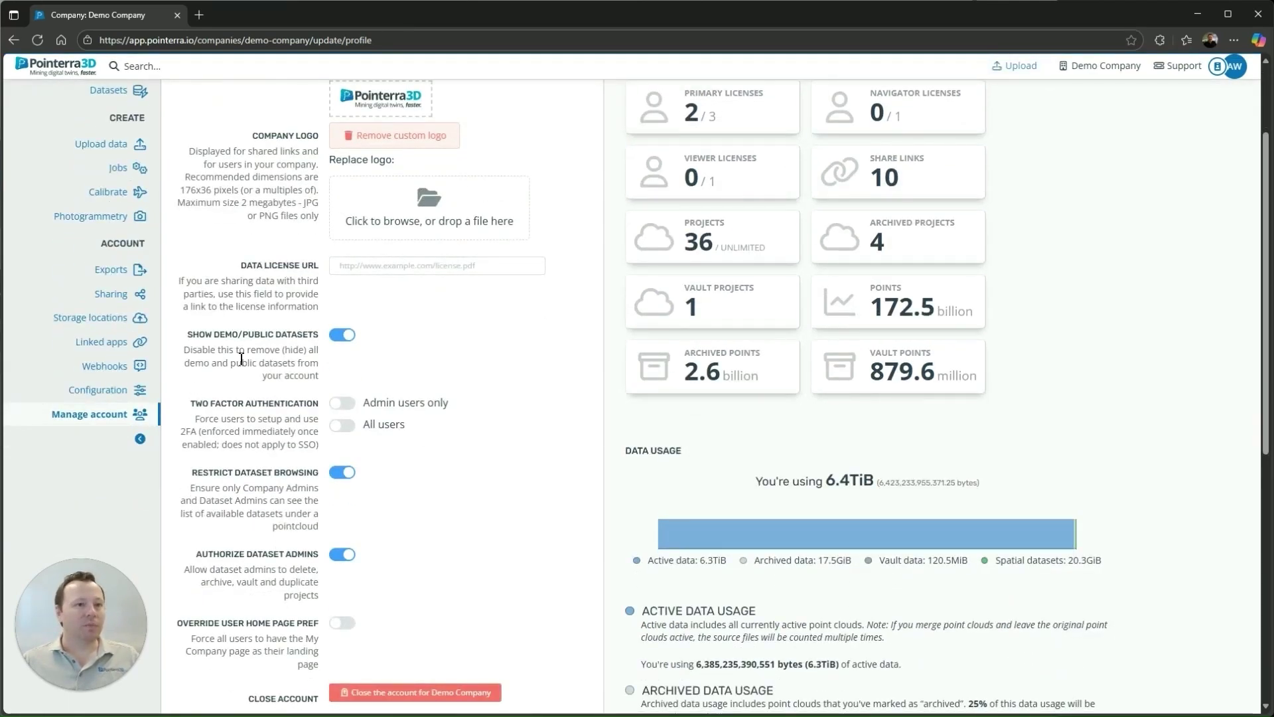
{"action": "scroll", "coordinate": [257, 296], "scroll_direction": "down", "scroll_amount": 1}
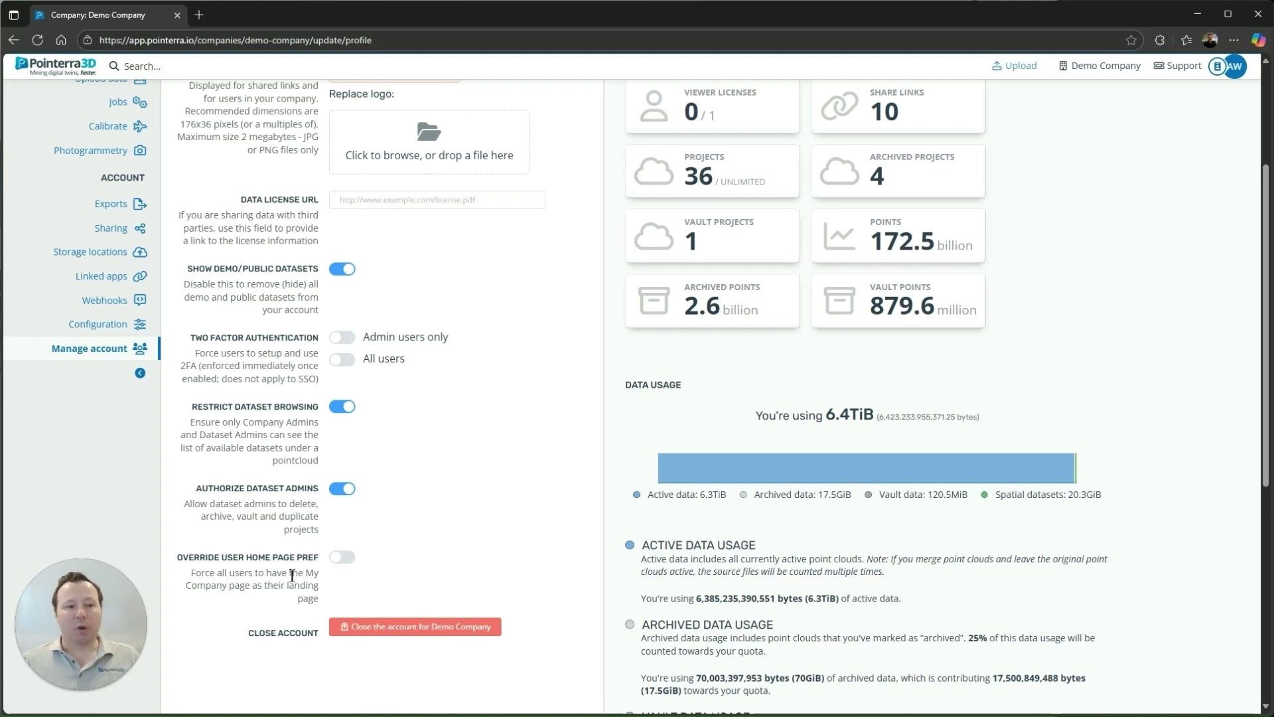
{"action": "scroll", "coordinate": [578, 552], "scroll_direction": "up", "scroll_amount": 3}
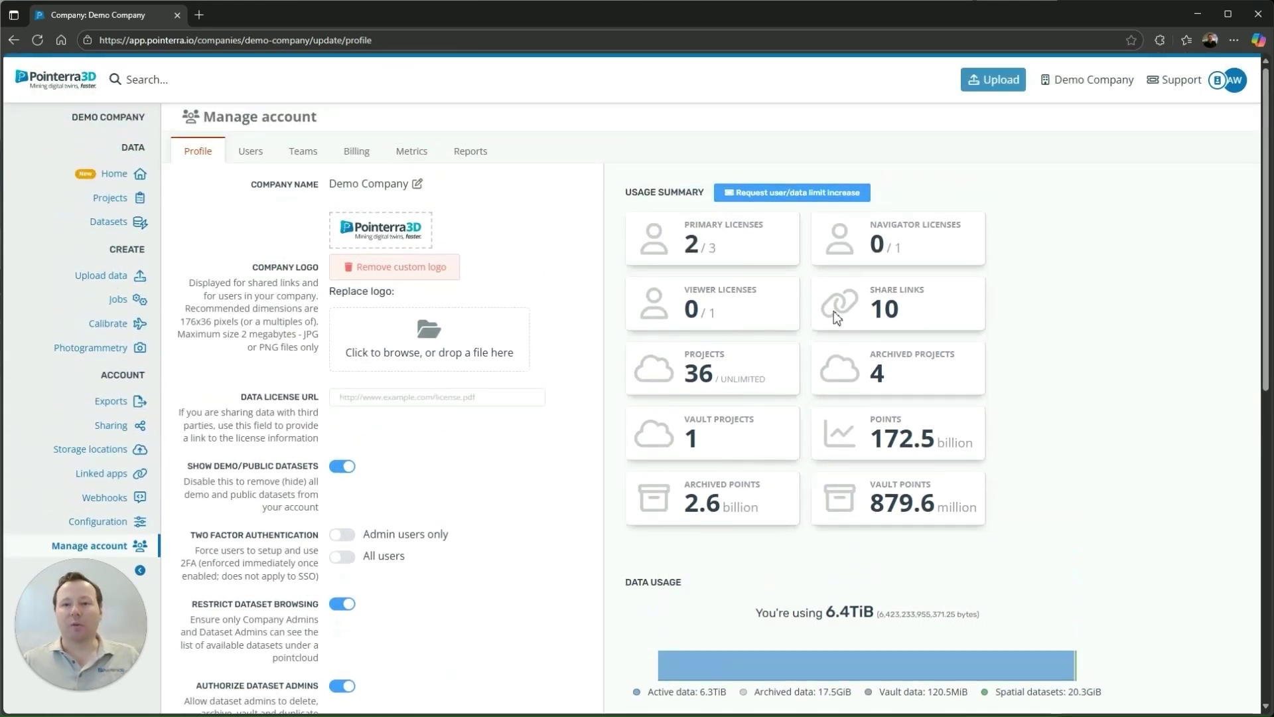
Step: Examine the company's usage summary and the data usage breakdown for active, archived, vault, additional and spatial data
{"action": "scroll", "coordinate": [834, 311], "scroll_direction": "down", "scroll_amount": 2}
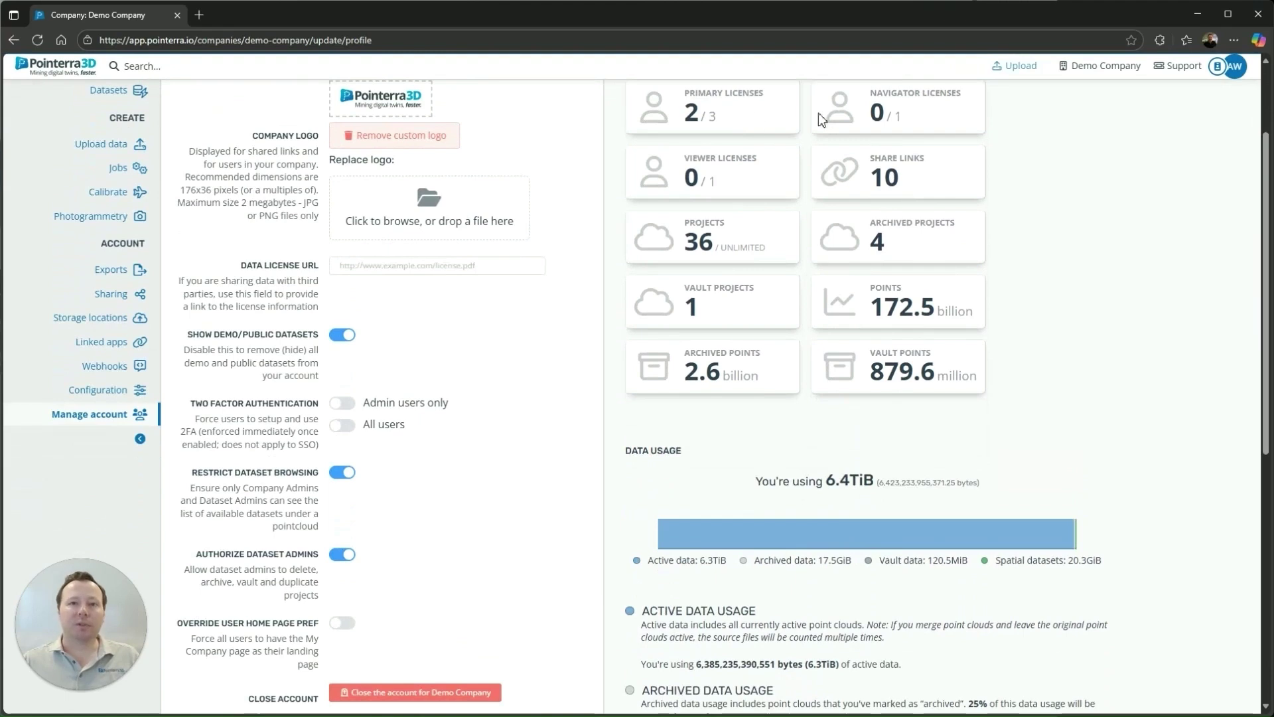
{"action": "scroll", "coordinate": [775, 285], "scroll_direction": "down", "scroll_amount": 1}
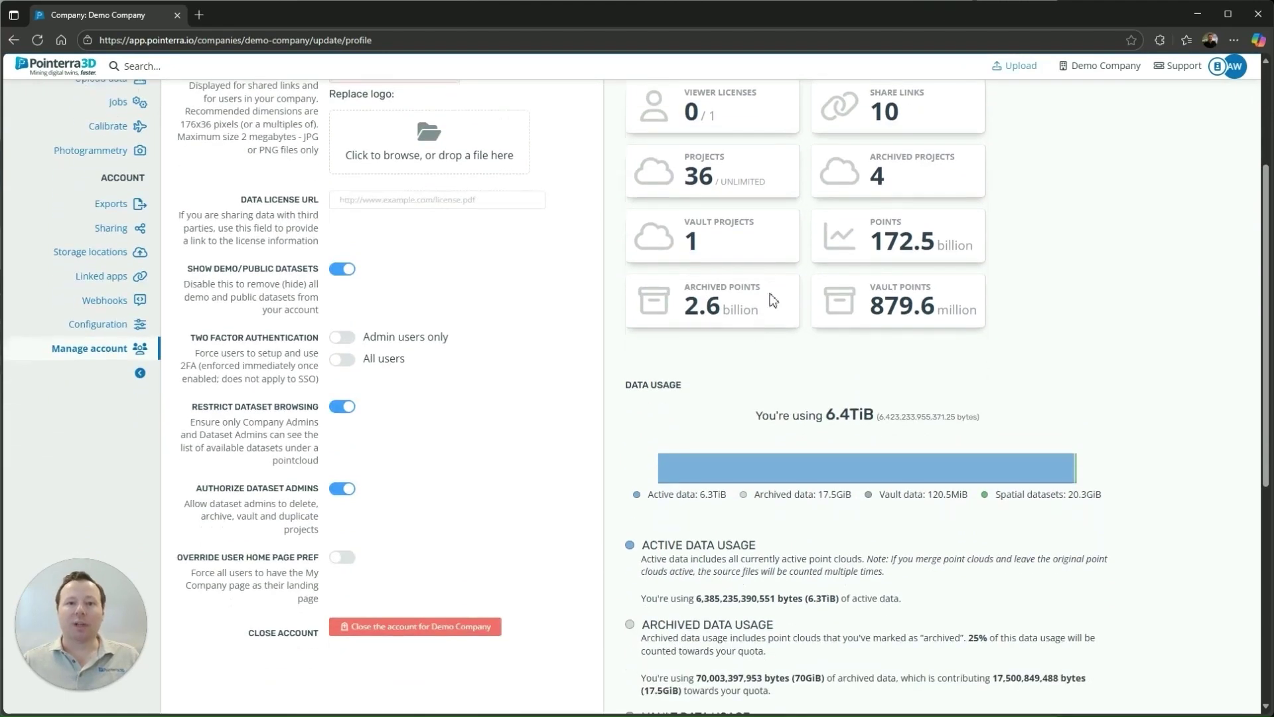
{"action": "scroll", "coordinate": [775, 289], "scroll_direction": "down", "scroll_amount": 1}
{"action": "mouse_move", "coordinate": [936, 399]}
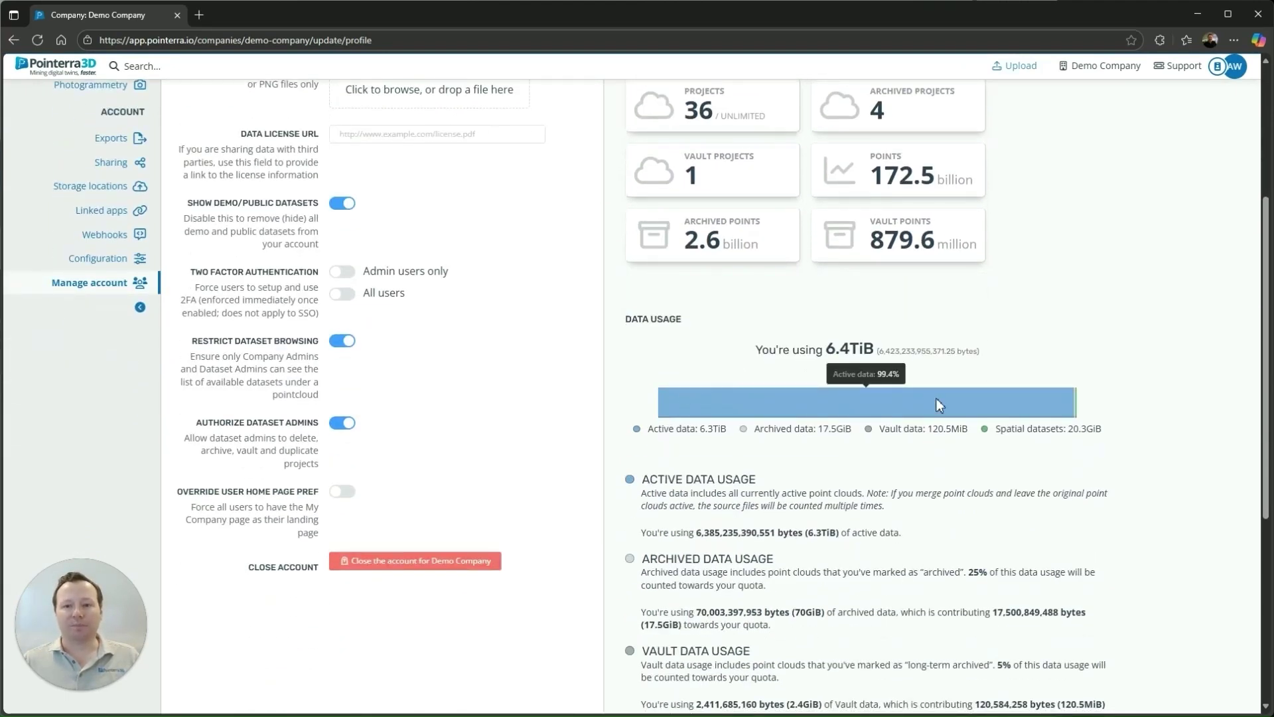
{"action": "scroll", "coordinate": [937, 403], "scroll_direction": "down", "scroll_amount": 6}
{"action": "scroll", "coordinate": [937, 408], "scroll_direction": "up", "scroll_amount": 4}
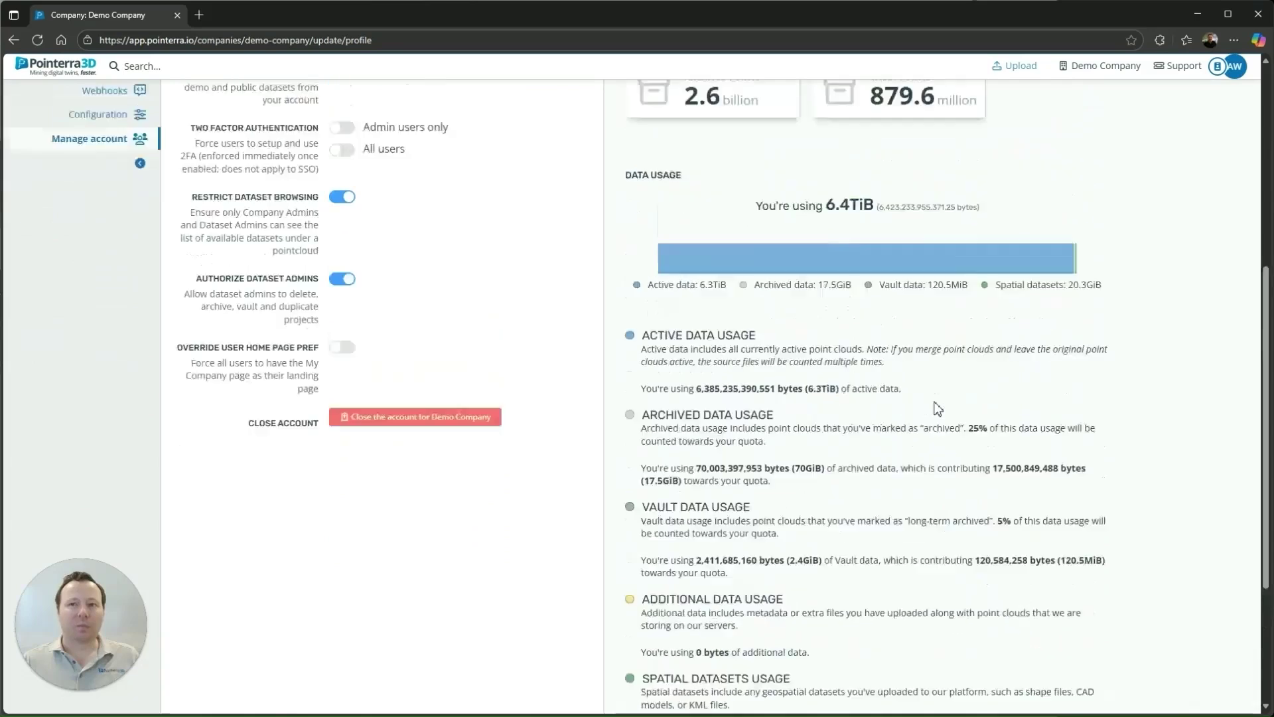
Step: Go to the company's user list and examine the second user's properties, site activity and recent actions
{"action": "left_click", "coordinate": [89, 138]}
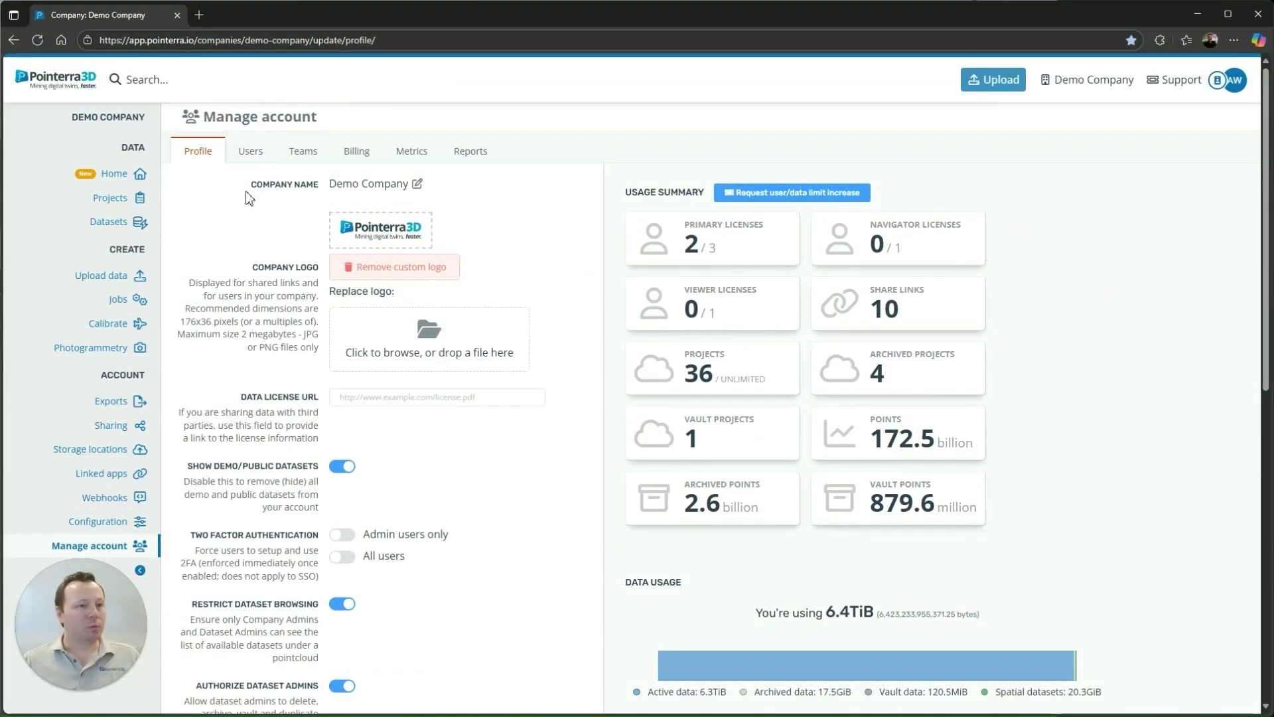
{"action": "left_click", "coordinate": [251, 151]}
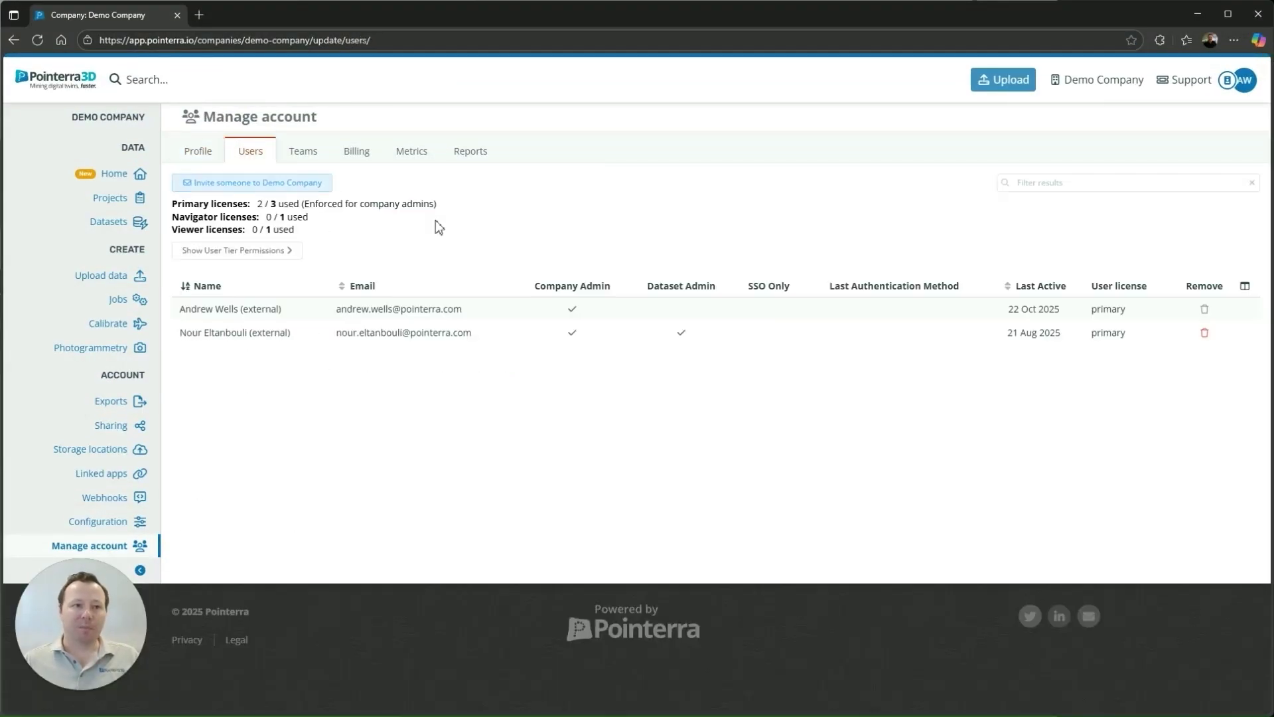
{"action": "left_click", "coordinate": [414, 315]}
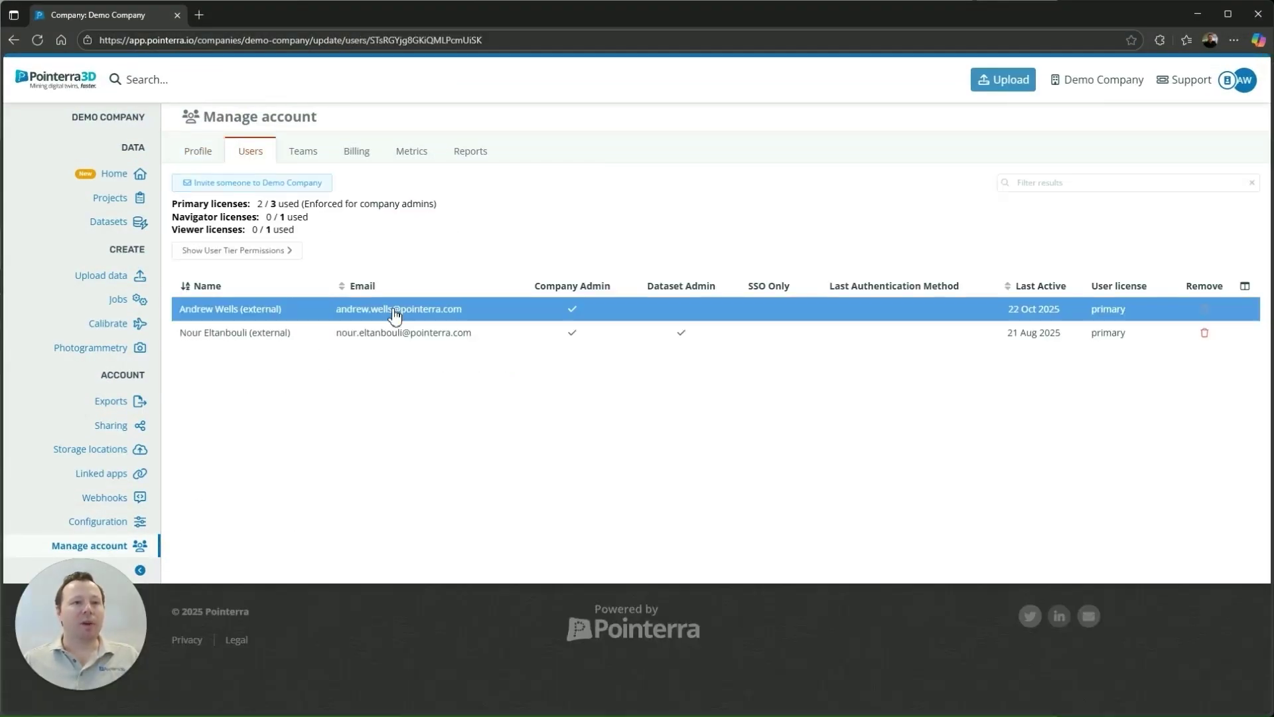
{"action": "left_click", "coordinate": [454, 335]}
{"action": "scroll", "coordinate": [461, 401], "scroll_direction": "down", "scroll_amount": 1}
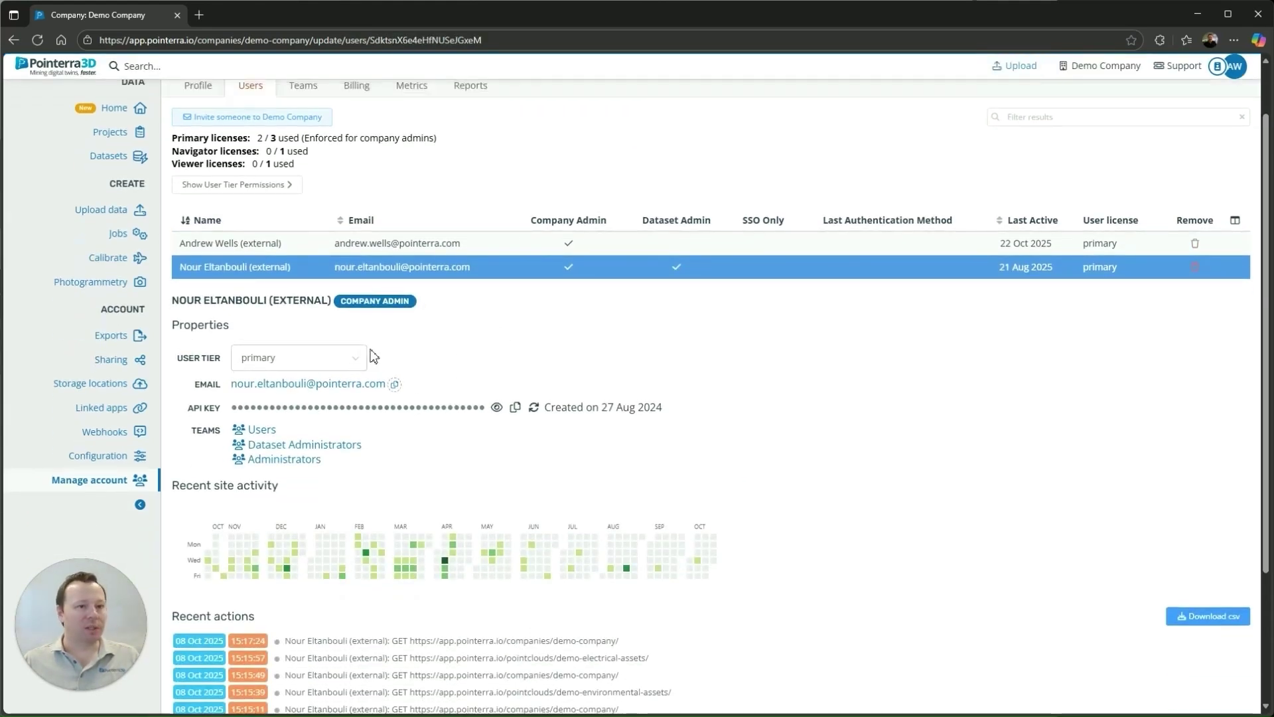
{"action": "scroll", "coordinate": [200, 407], "scroll_direction": "down", "scroll_amount": 2}
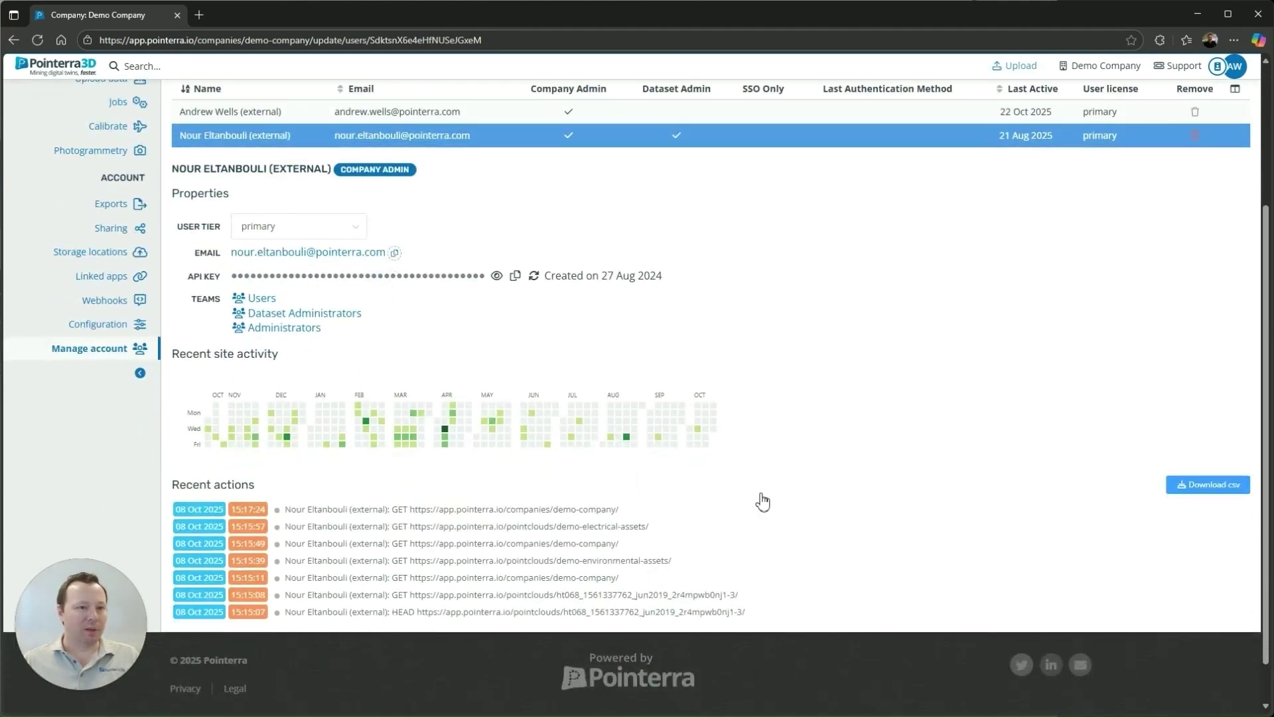
Step: Open the form for inviting a new user to Demo Company, review its fields and close it without sending
{"action": "scroll", "coordinate": [762, 500], "scroll_direction": "up", "scroll_amount": 3}
{"action": "left_click", "coordinate": [265, 184]}
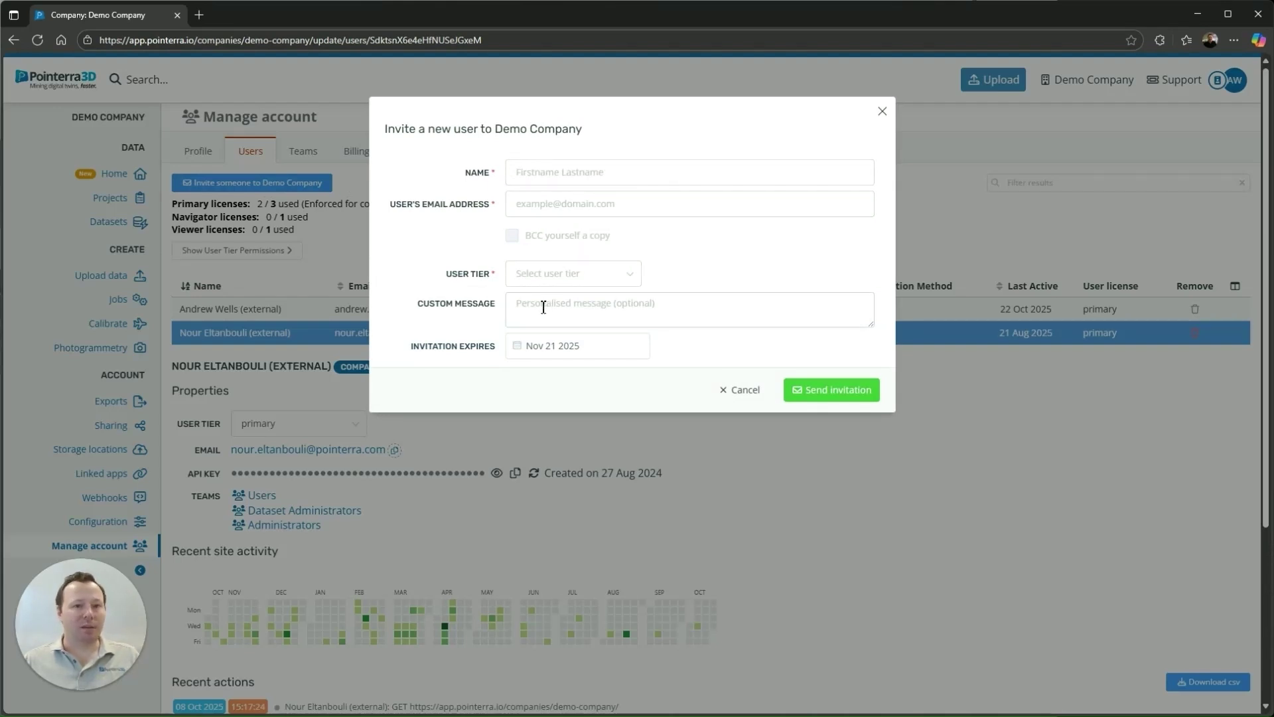
{"action": "left_click", "coordinate": [743, 392]}
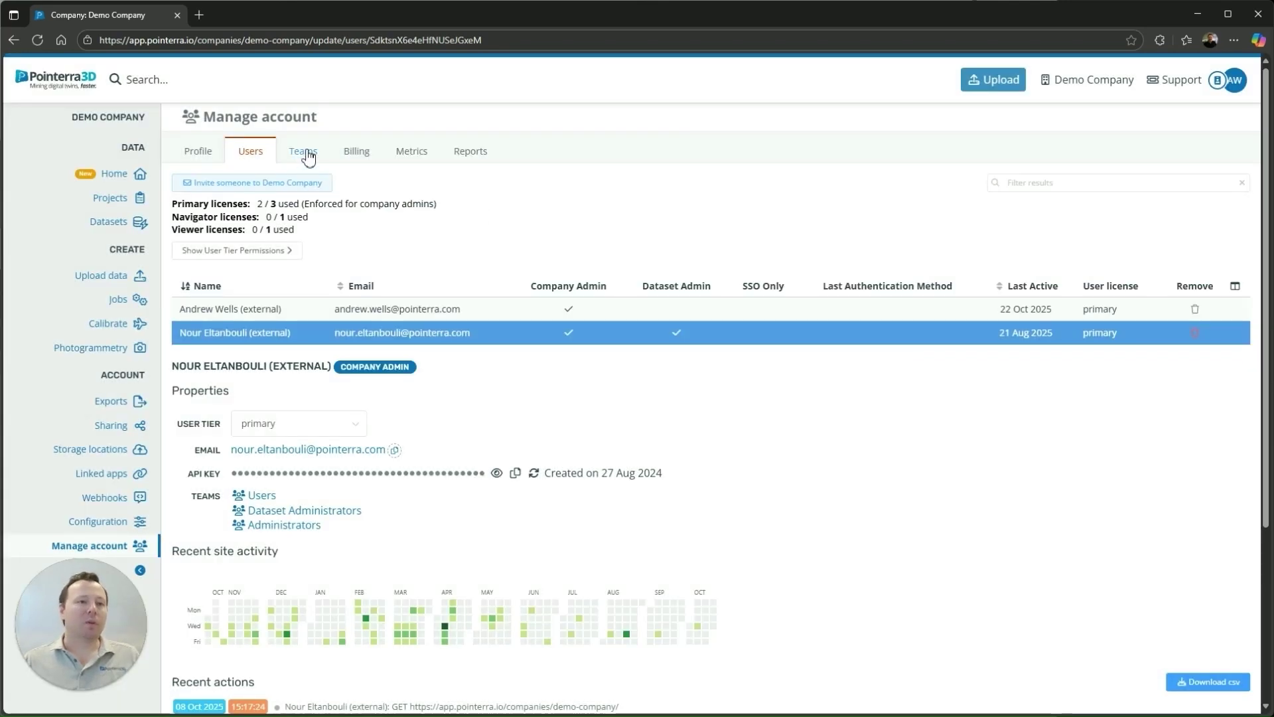
Step: View the members of the Administrators team and the account's billing payment methods
{"action": "left_click", "coordinate": [307, 155]}
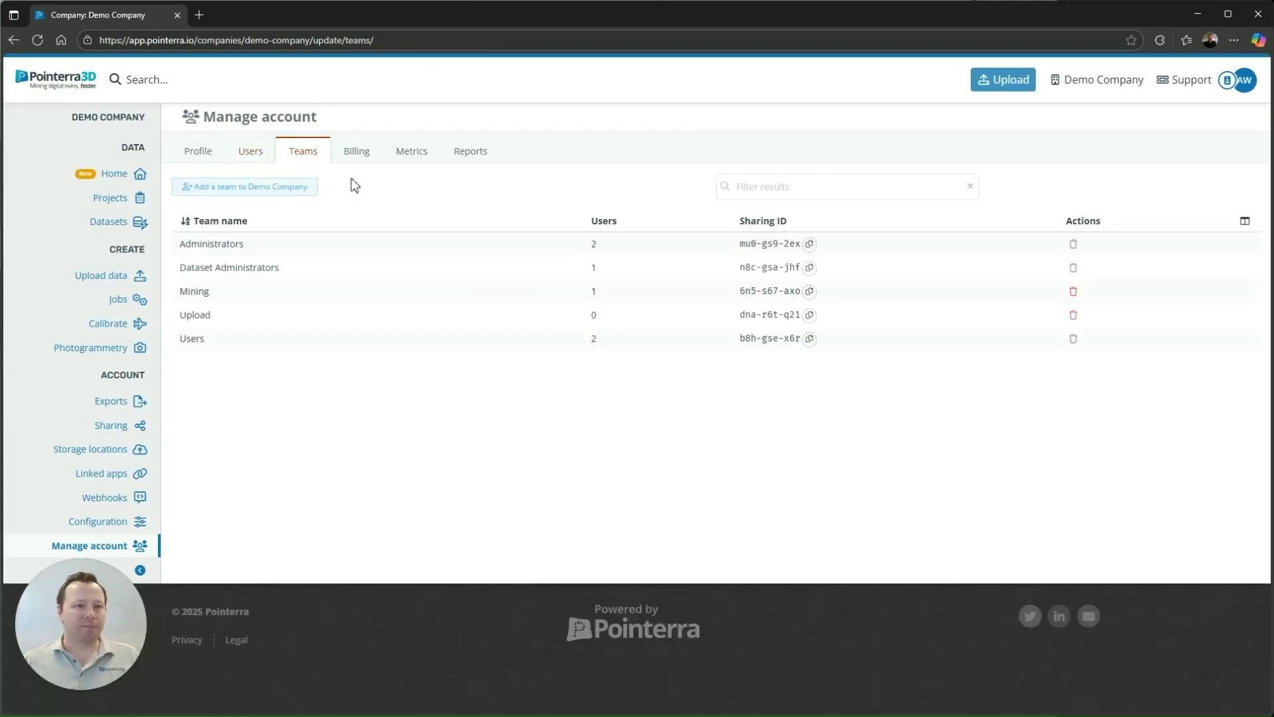
{"action": "left_click", "coordinate": [363, 245]}
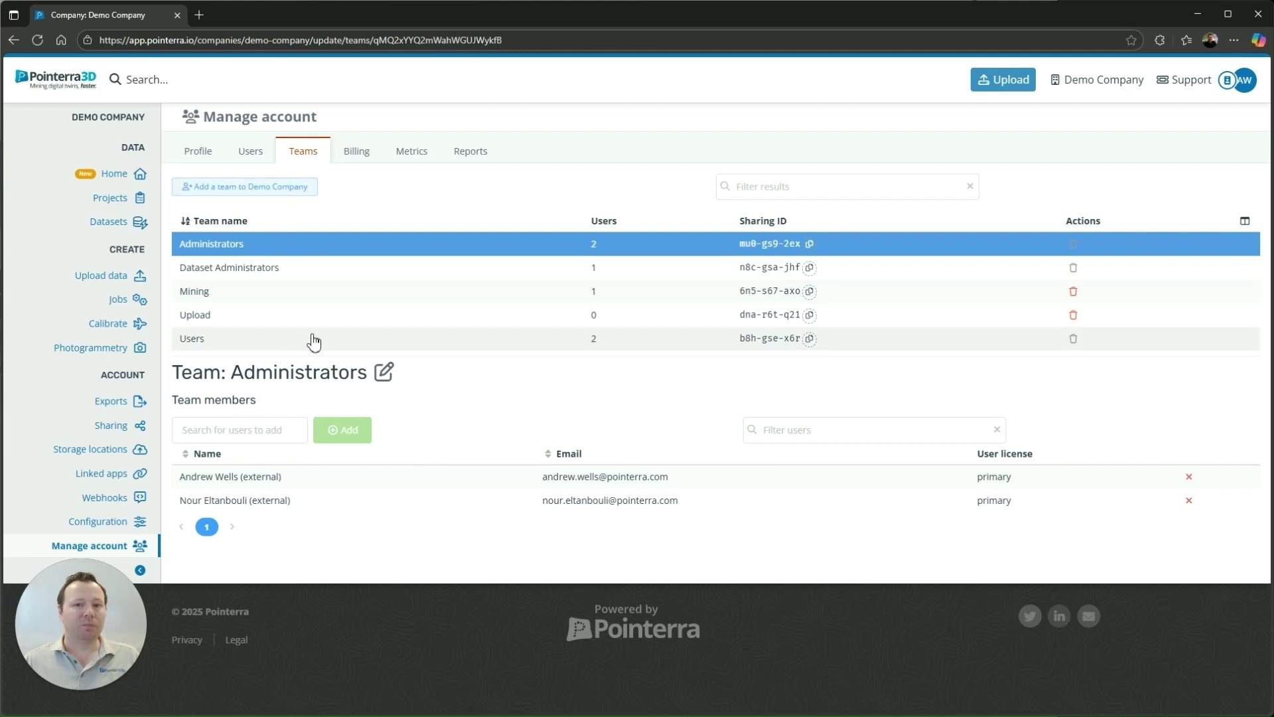
{"action": "left_click", "coordinate": [355, 161]}
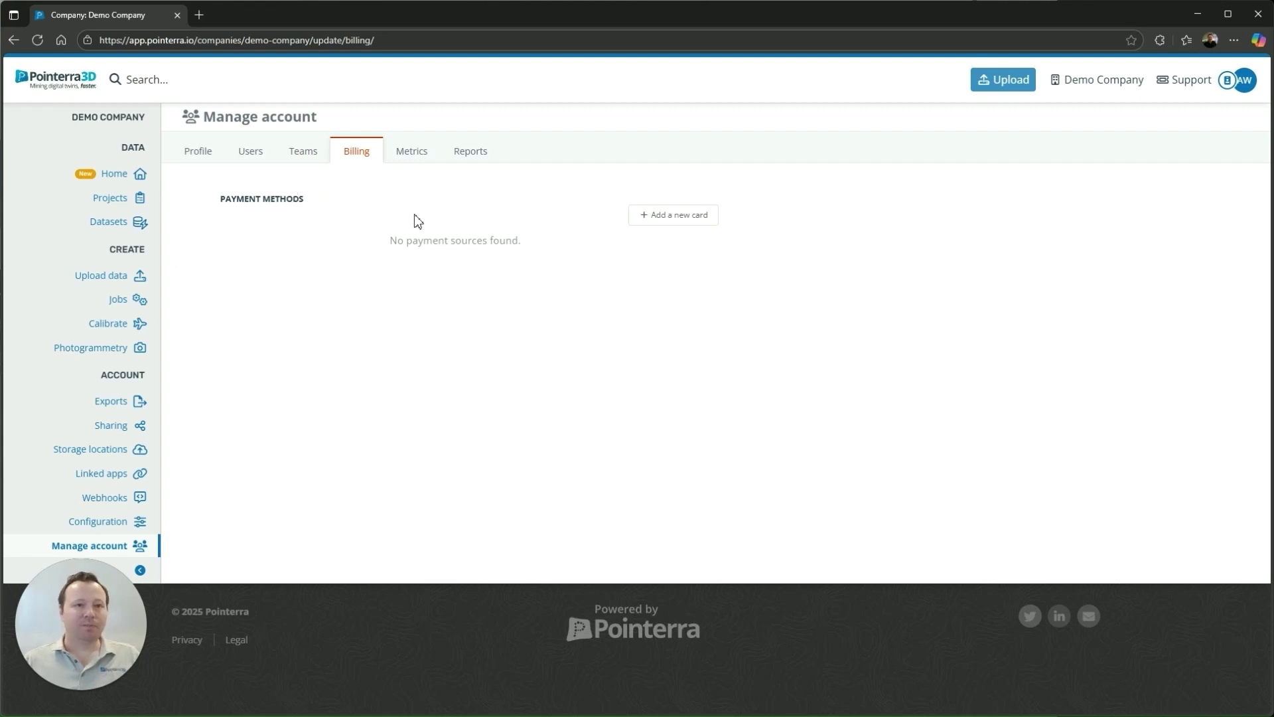
Step: Review the account metrics for project views, user activity, uploads and actions, and view the available data catalog reports
{"action": "left_click", "coordinate": [418, 153]}
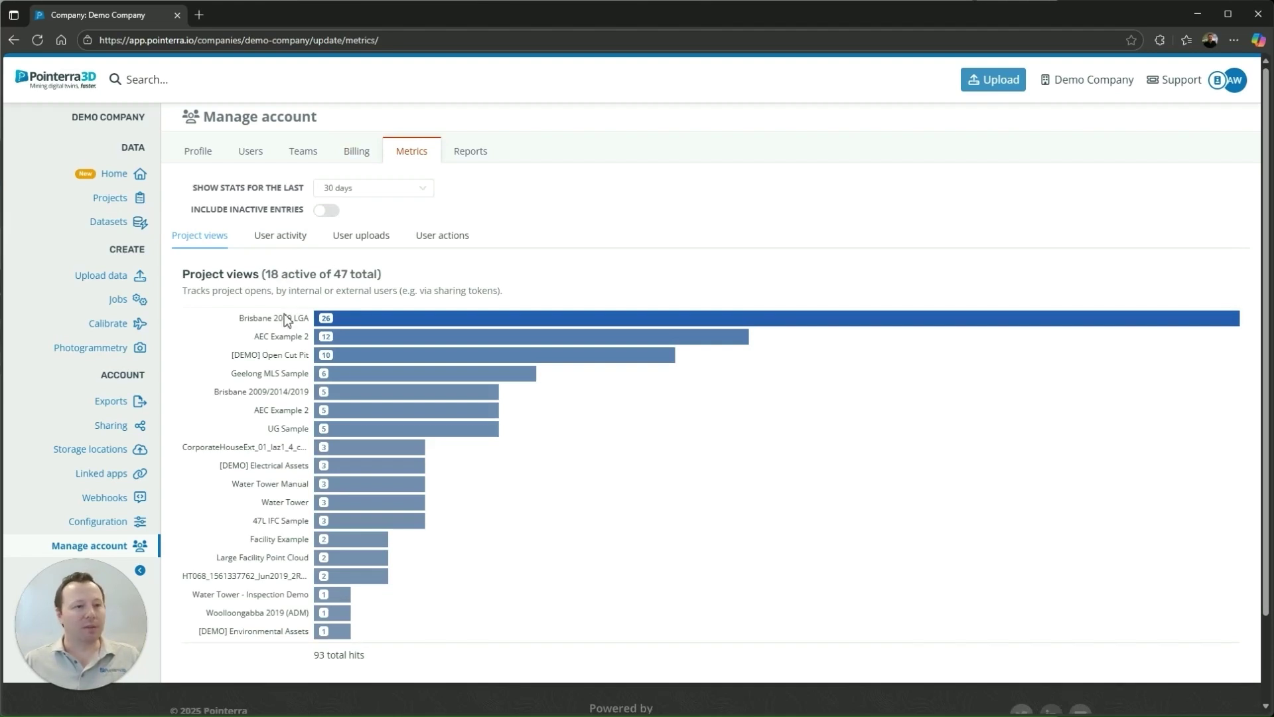
{"action": "scroll", "coordinate": [269, 328], "scroll_direction": "down", "scroll_amount": 2}
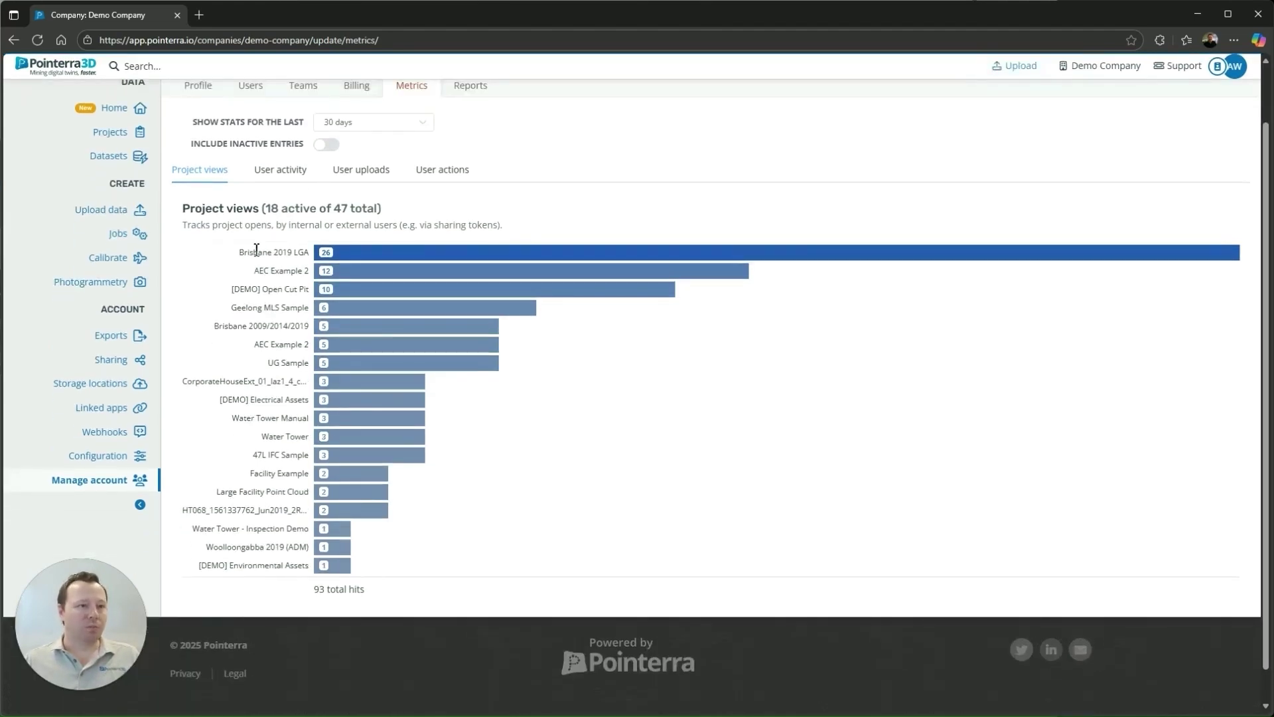
{"action": "scroll", "coordinate": [279, 257], "scroll_direction": "up", "scroll_amount": 2}
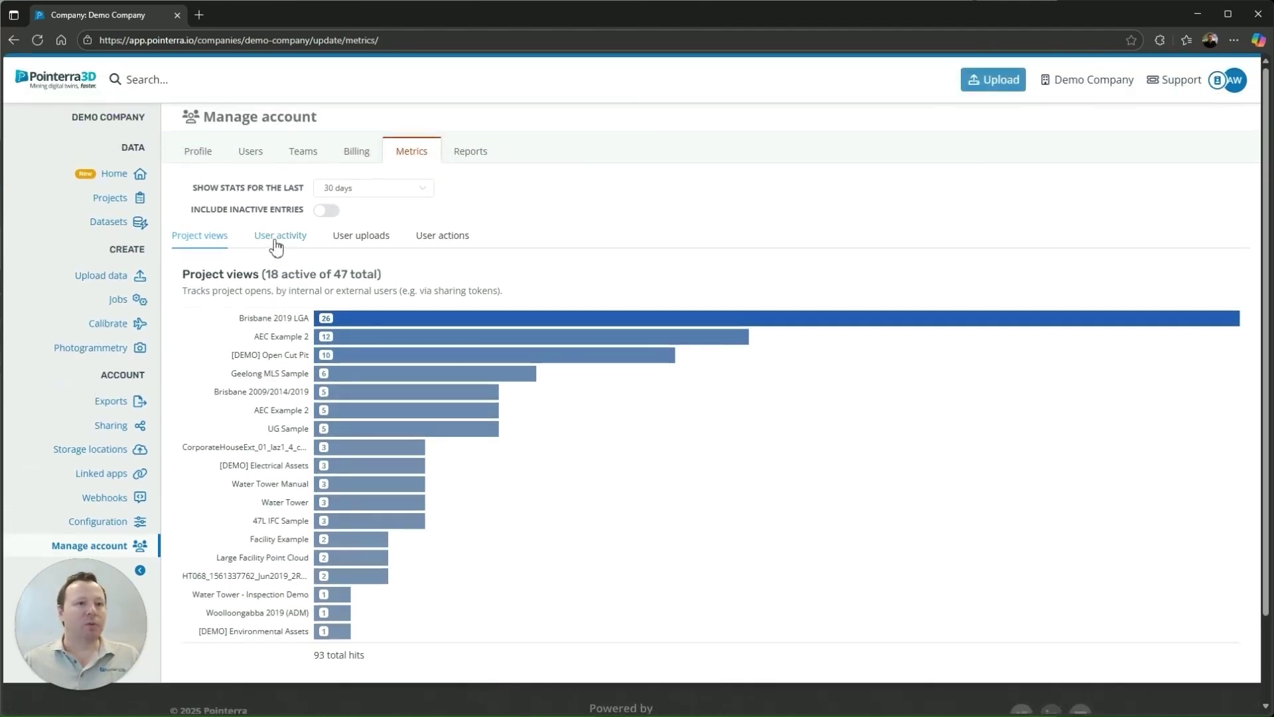
{"action": "left_click", "coordinate": [276, 247]}
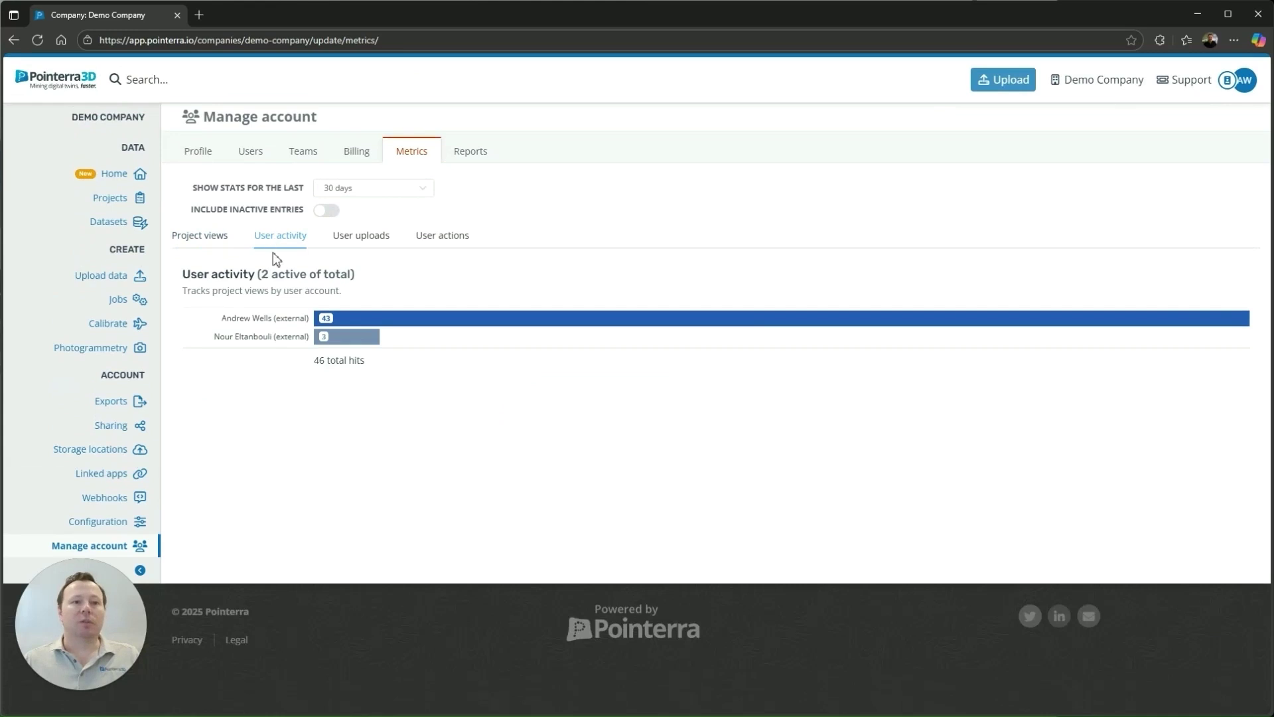
{"action": "left_click", "coordinate": [373, 240]}
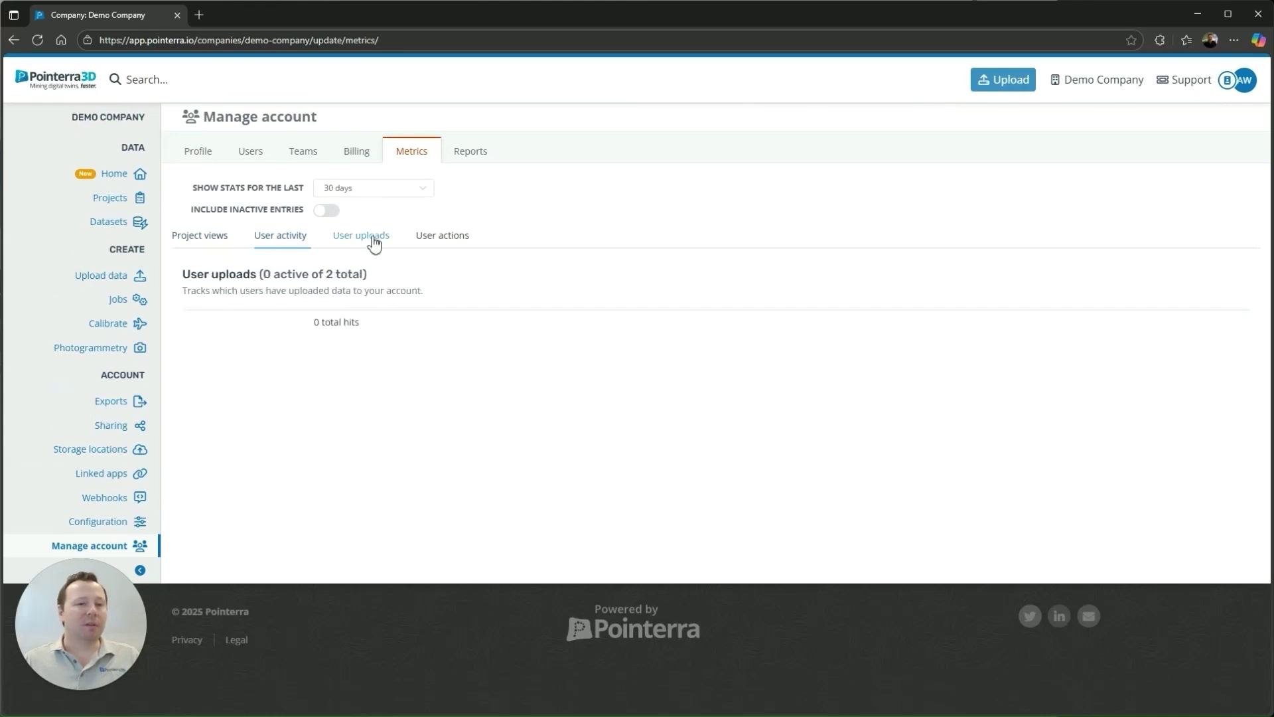
{"action": "left_click", "coordinate": [440, 243]}
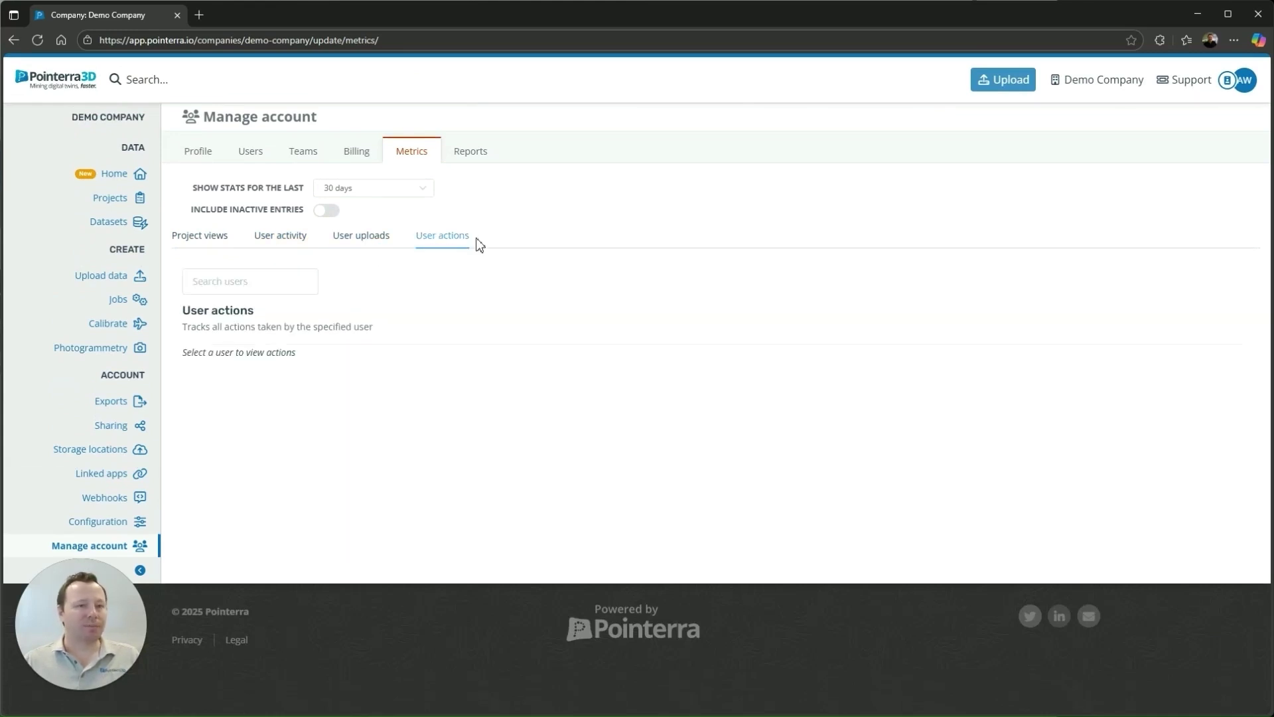
{"action": "left_click", "coordinate": [467, 159]}
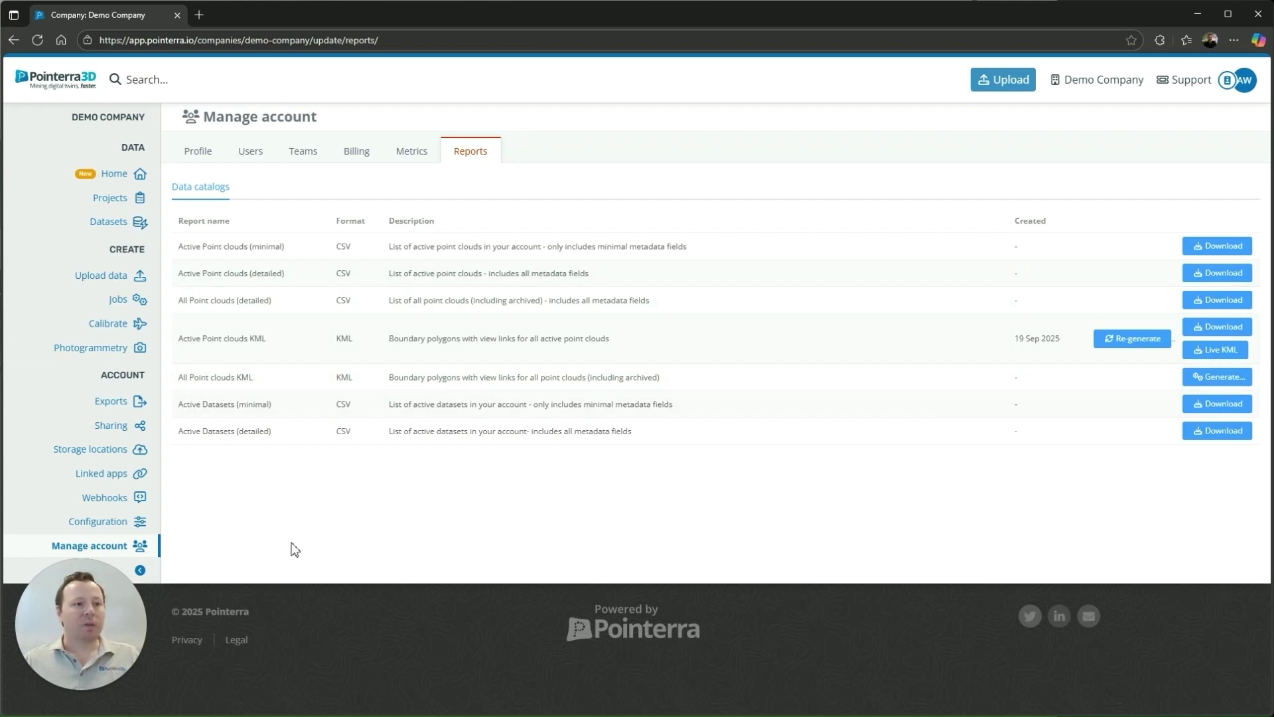
Step: Go to the company's configuration, review the new classification scheme form and its options for loading initial values, and cancel it without creating one
{"action": "left_click", "coordinate": [88, 529]}
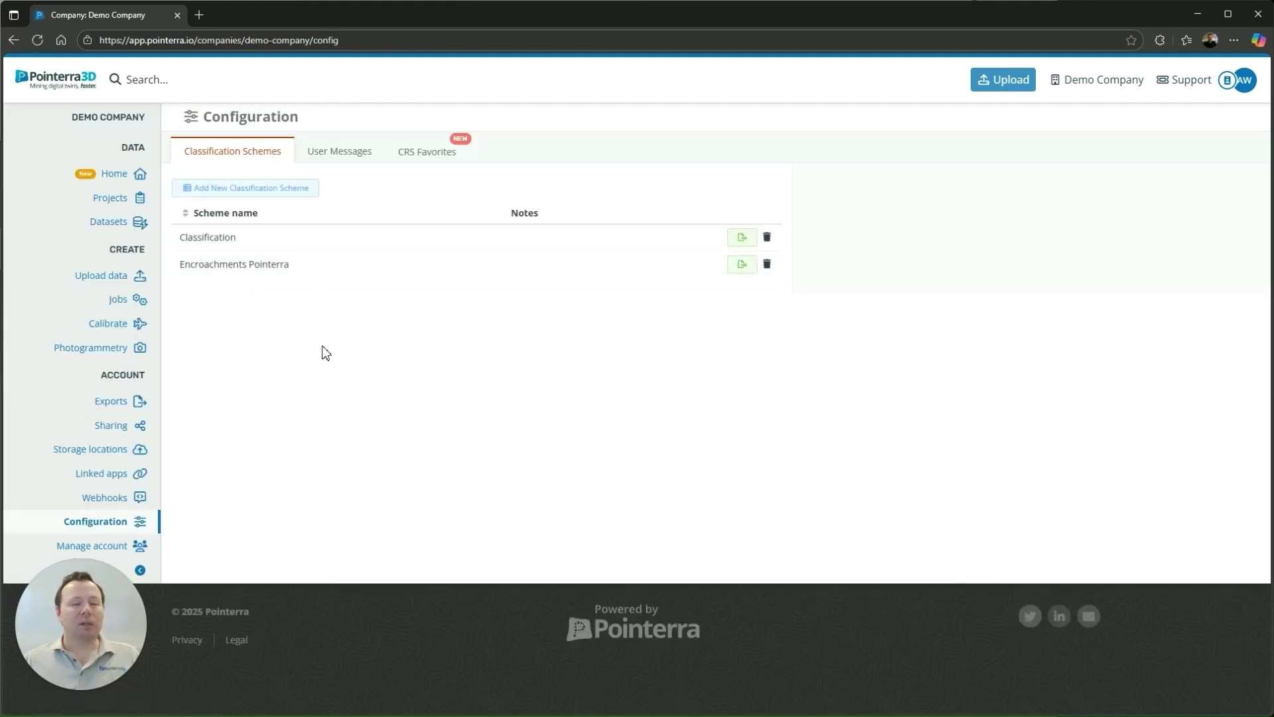
{"action": "left_click", "coordinate": [243, 188]}
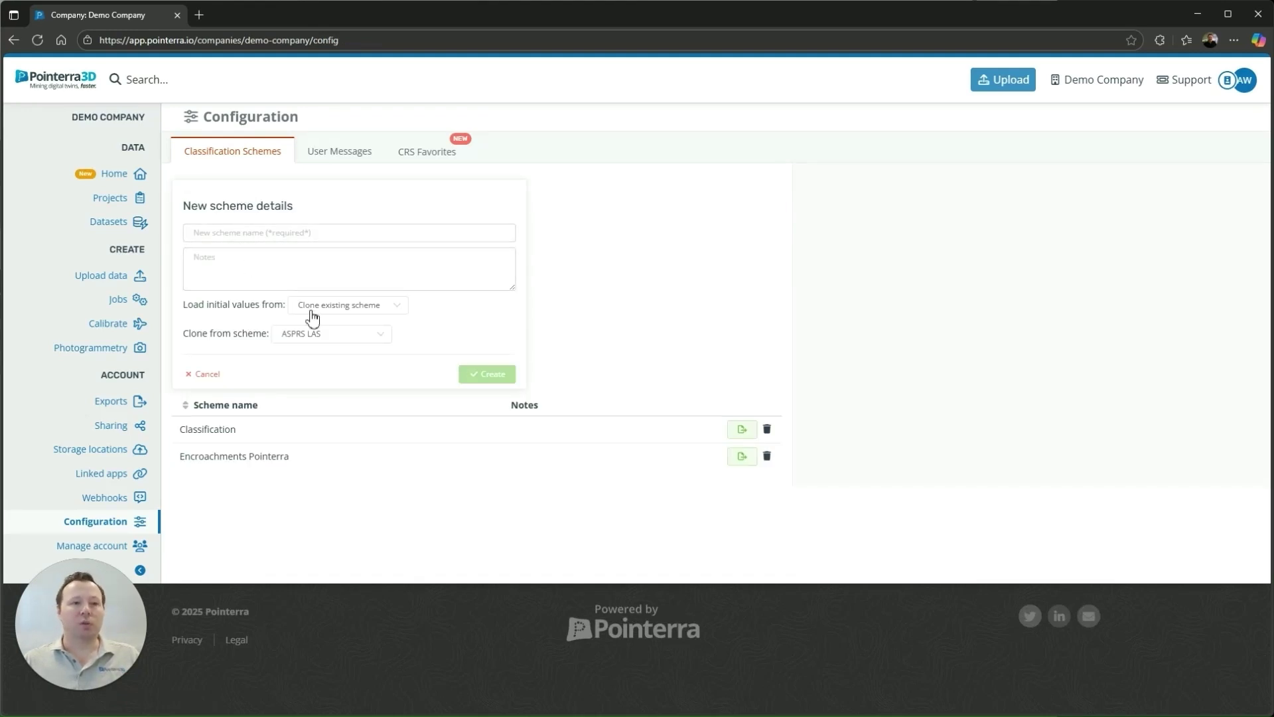
{"action": "left_click", "coordinate": [392, 306]}
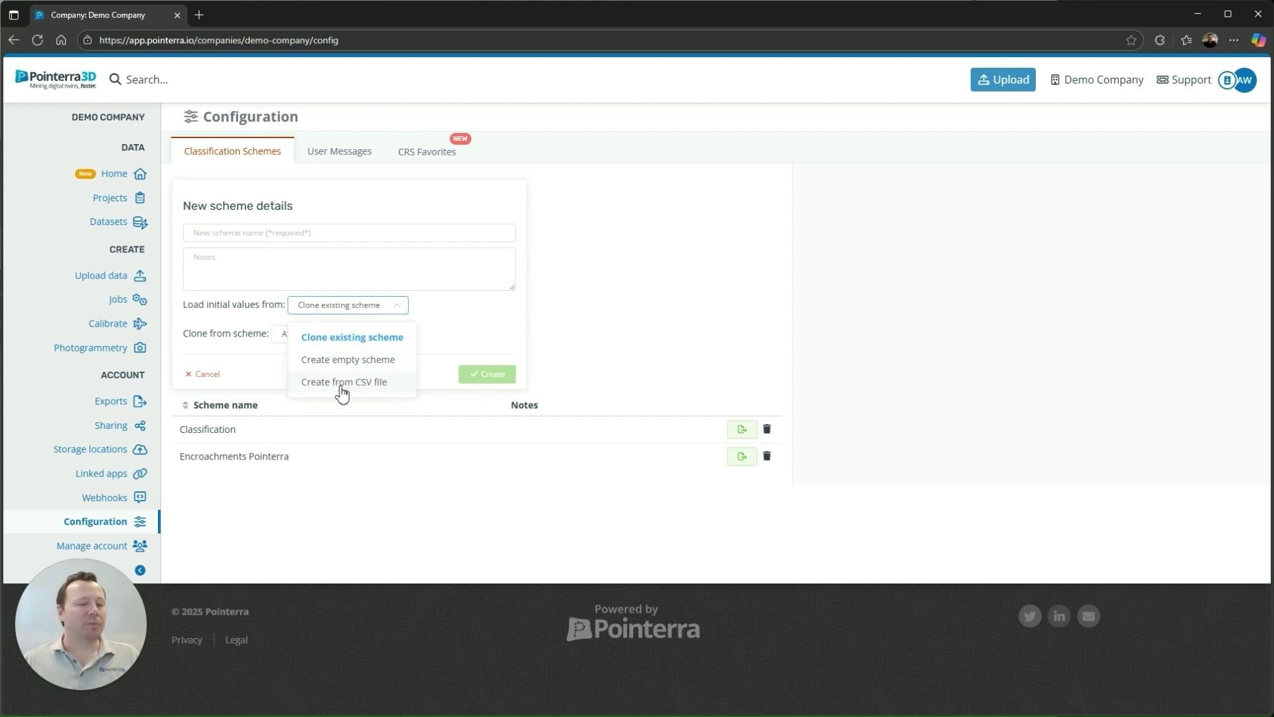
{"action": "left_click", "coordinate": [199, 333]}
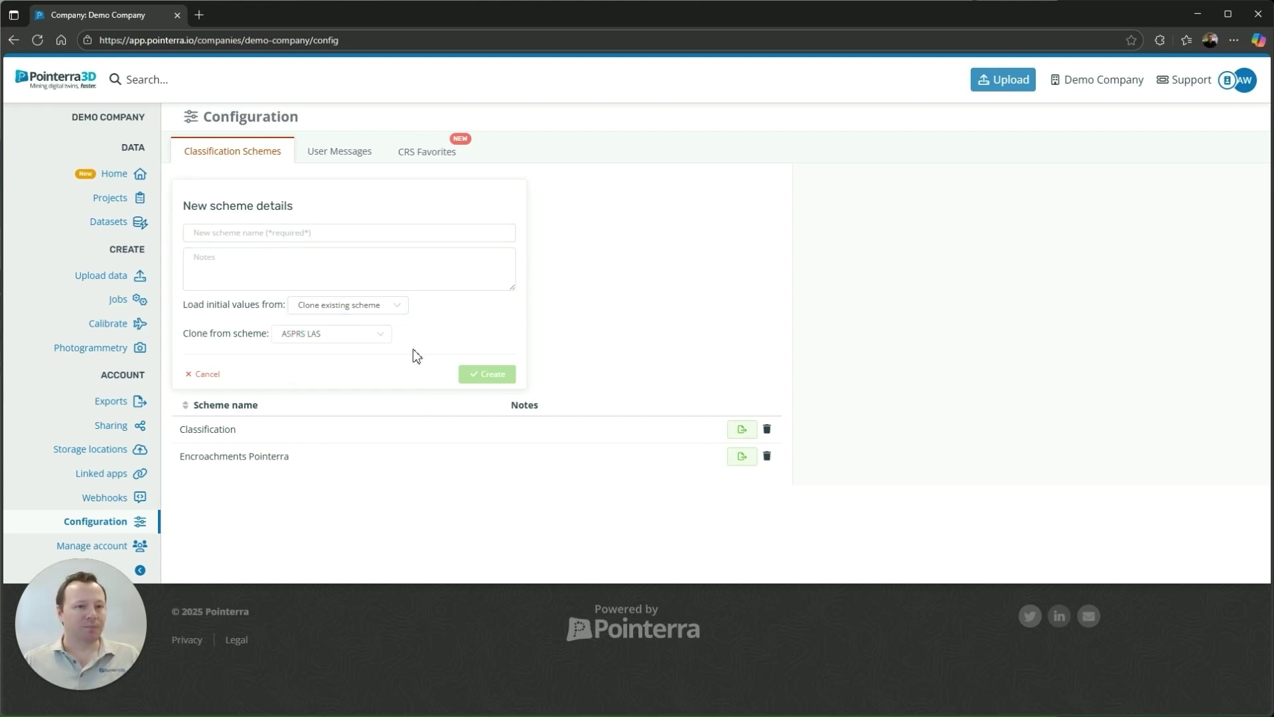
{"action": "left_click", "coordinate": [210, 375]}
Step: View the configuration's predefined user messages and the company's favorite coordinate reference systems
{"action": "left_click", "coordinate": [343, 154]}
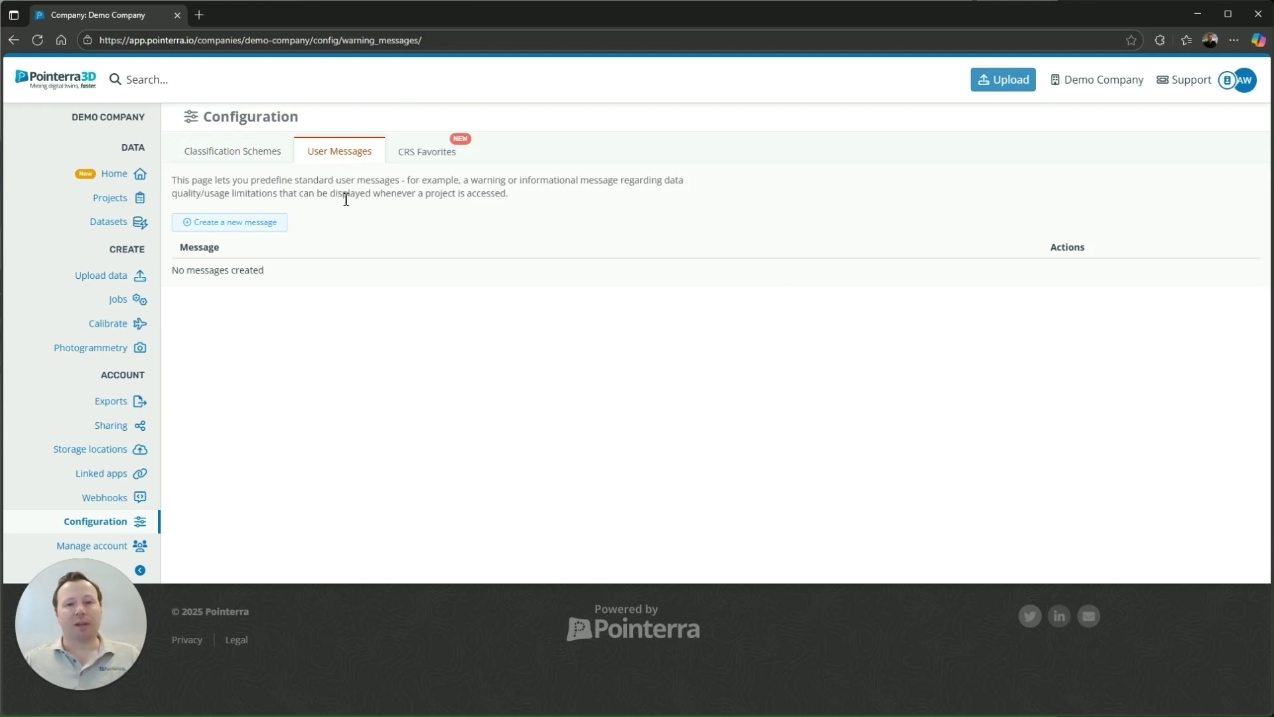
{"action": "left_click", "coordinate": [421, 154]}
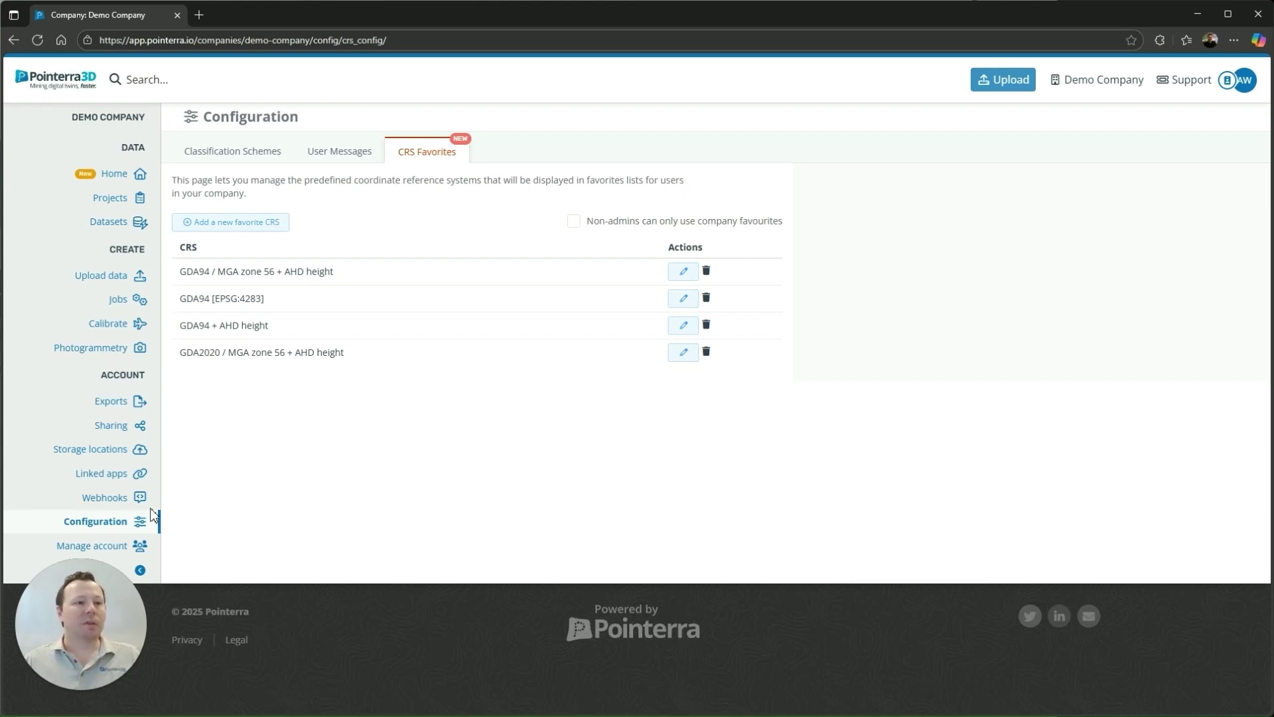
Step: Review the company's webhooks, linked external apps and storage locations pages
{"action": "left_click", "coordinate": [101, 502]}
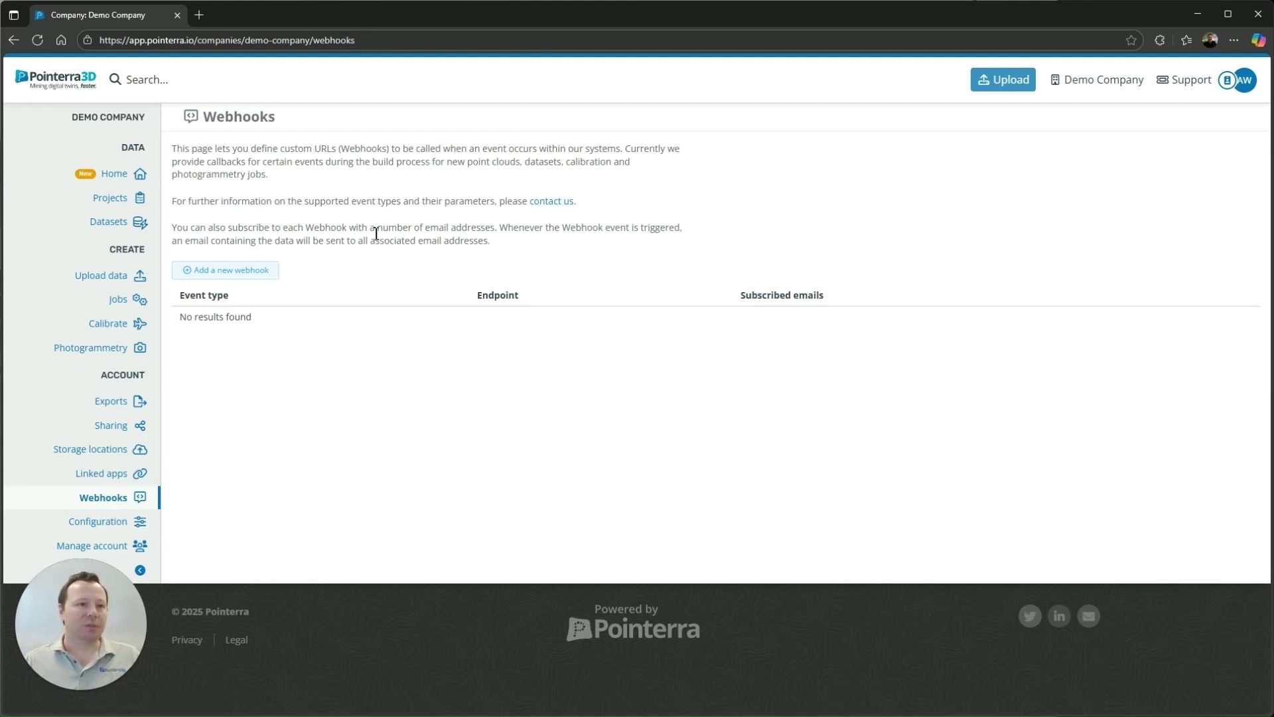
{"action": "left_click", "coordinate": [93, 480]}
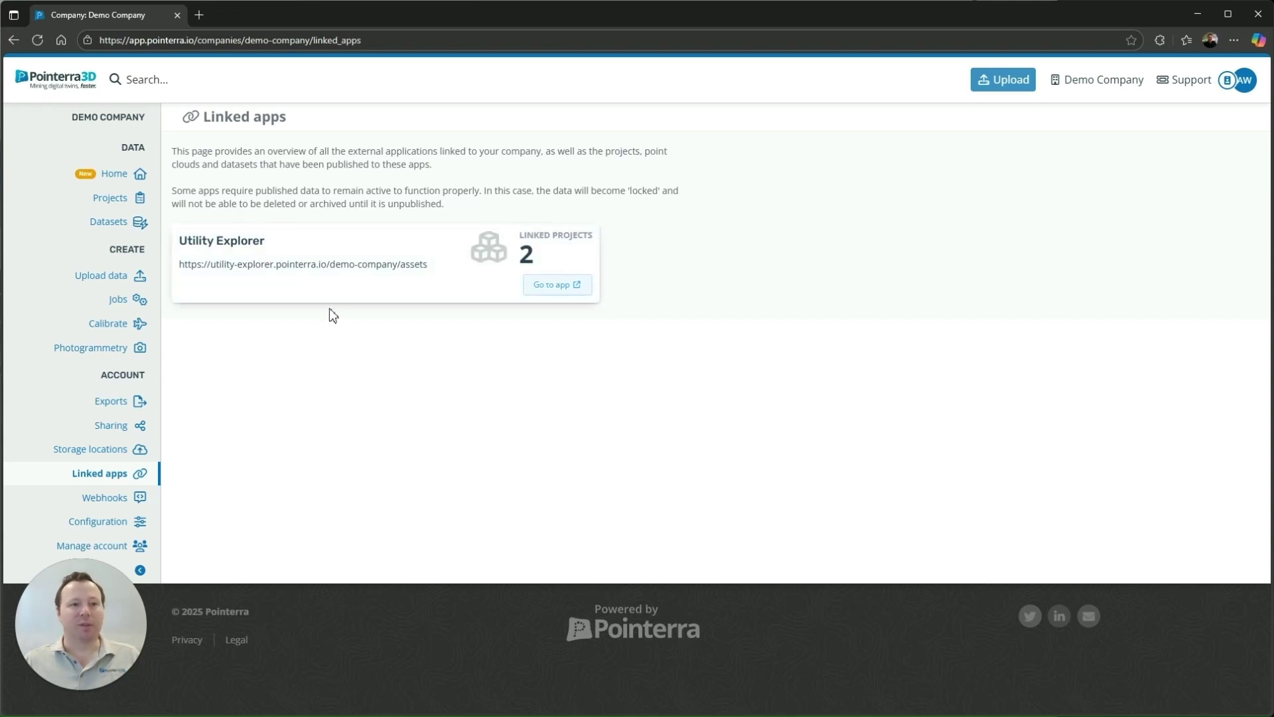
{"action": "left_click", "coordinate": [78, 458]}
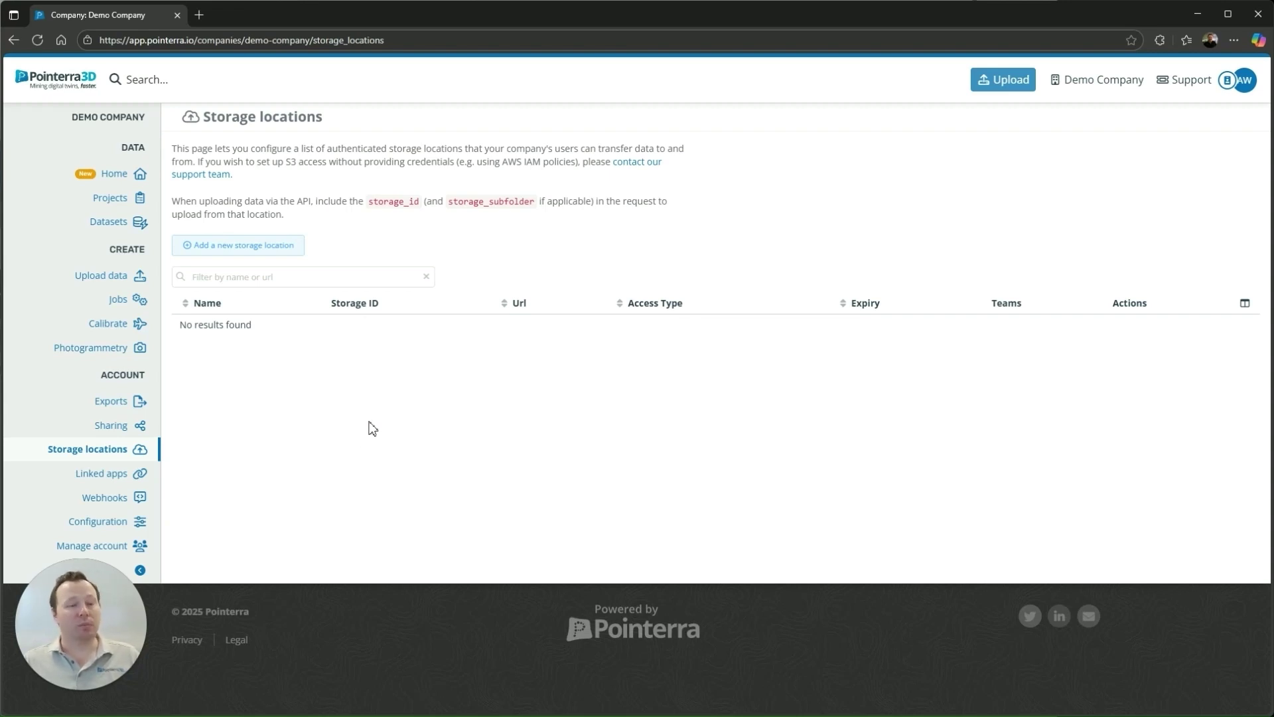
Step: Review the company's share links, embed links and external shared folders, and view the list of completed exports
{"action": "left_click", "coordinate": [108, 430]}
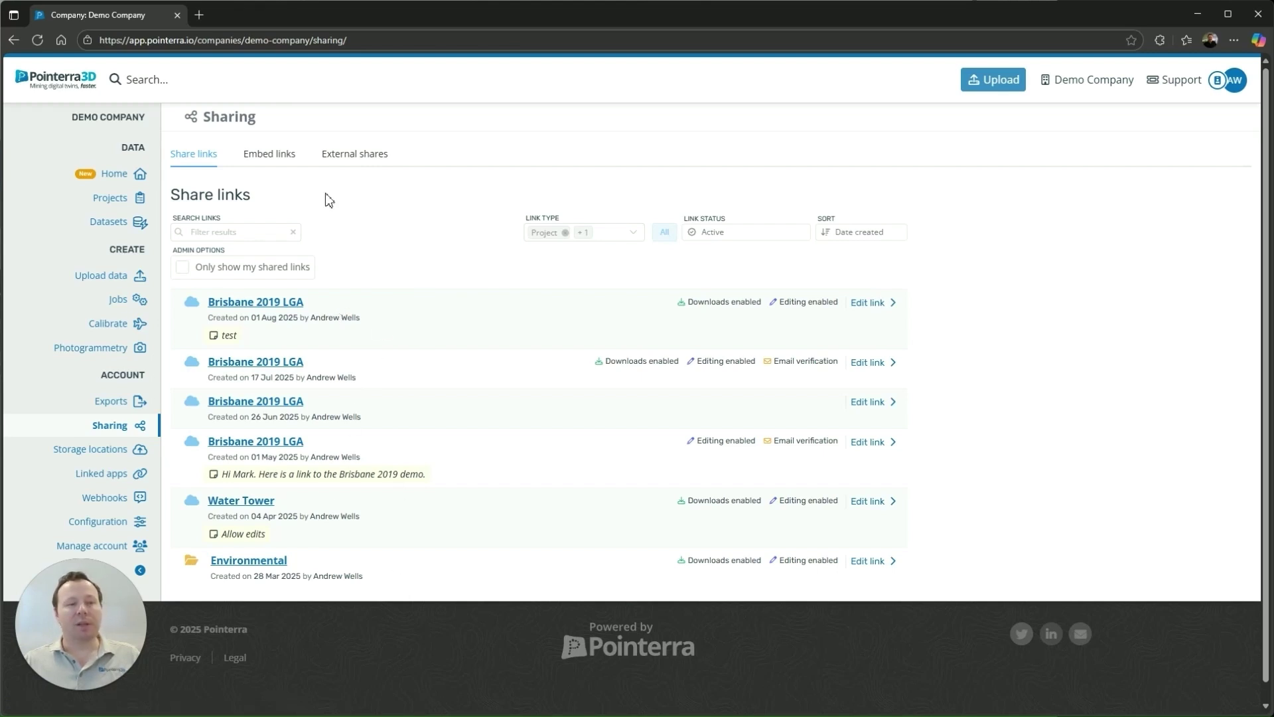
{"action": "left_click", "coordinate": [264, 158]}
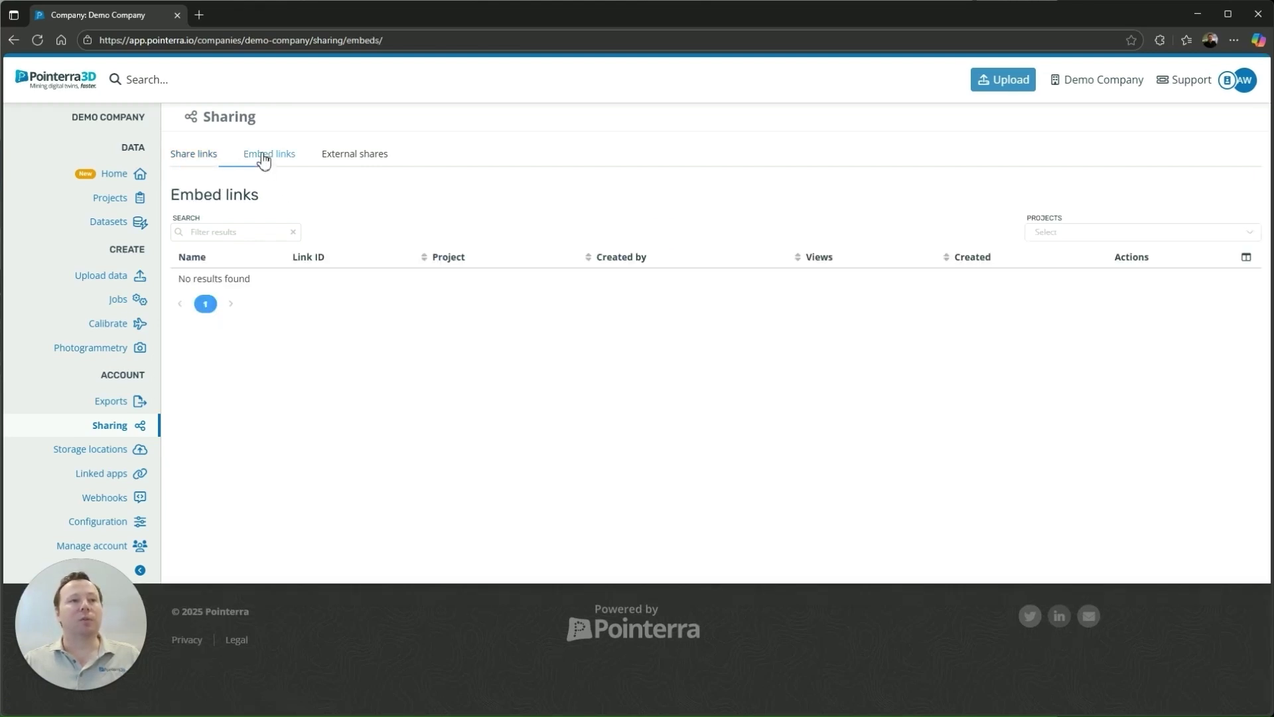
{"action": "left_click", "coordinate": [364, 162]}
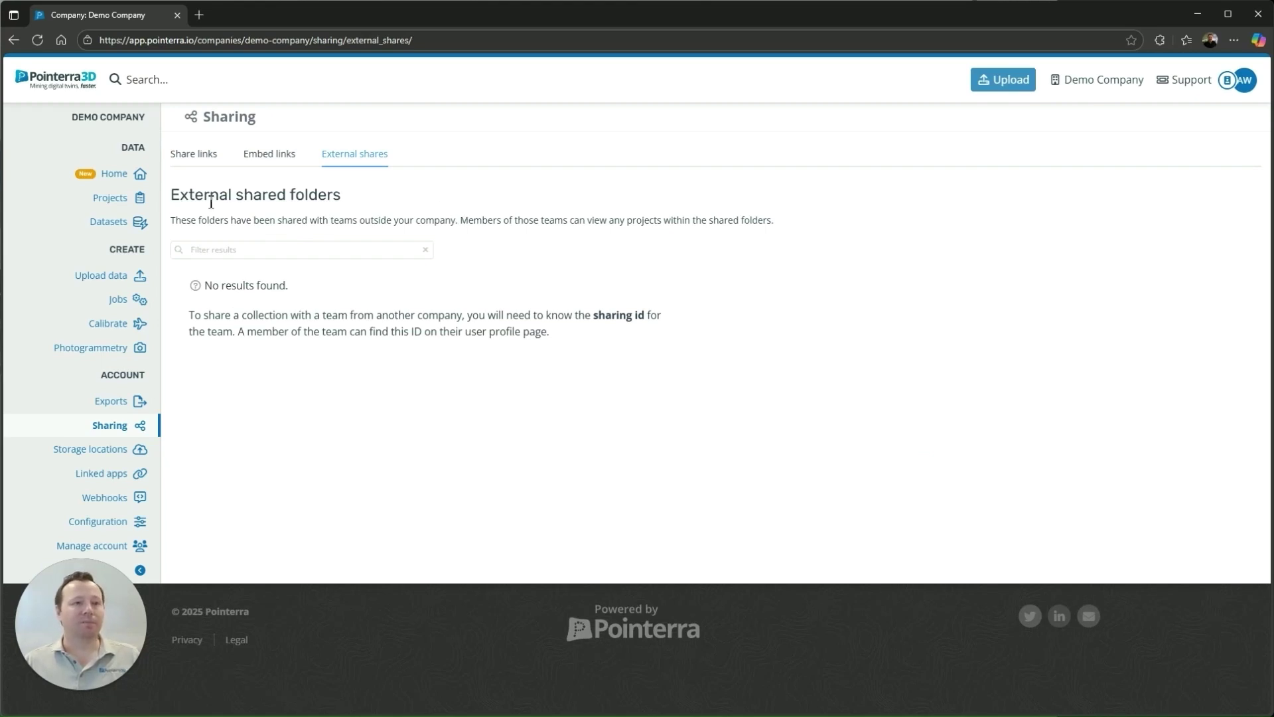
{"action": "left_click", "coordinate": [194, 153]}
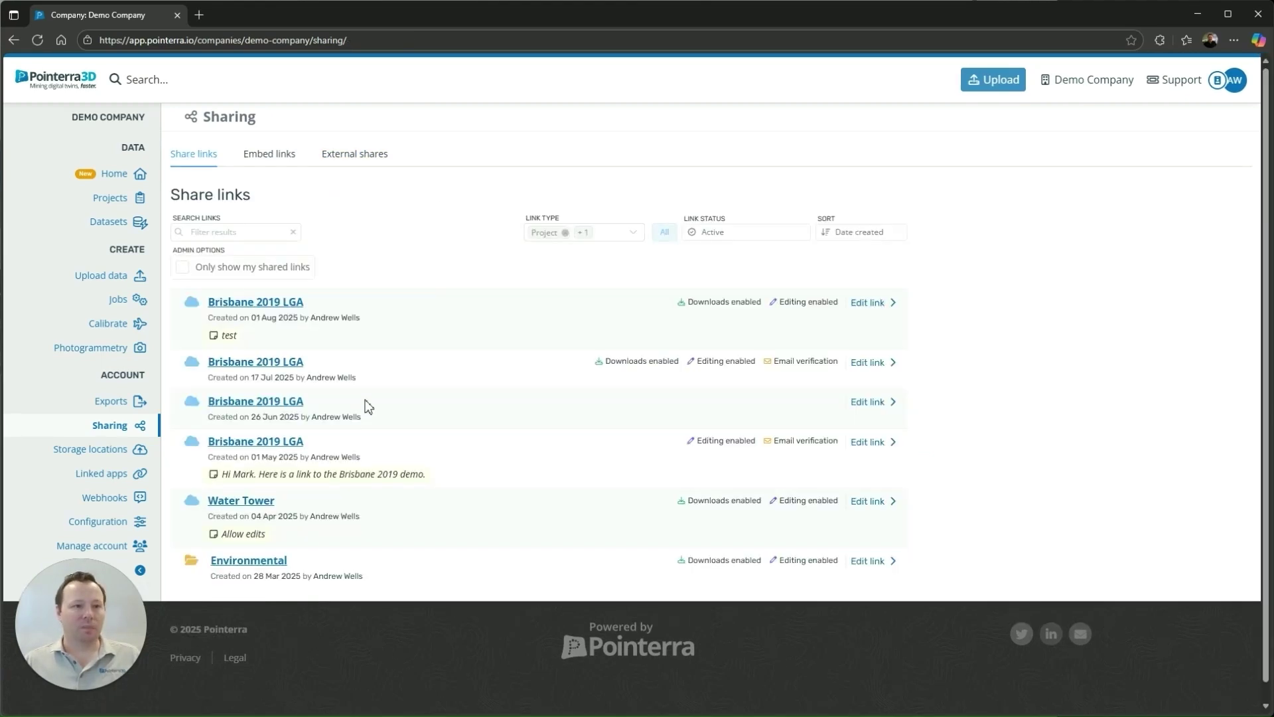
{"action": "left_click", "coordinate": [105, 404]}
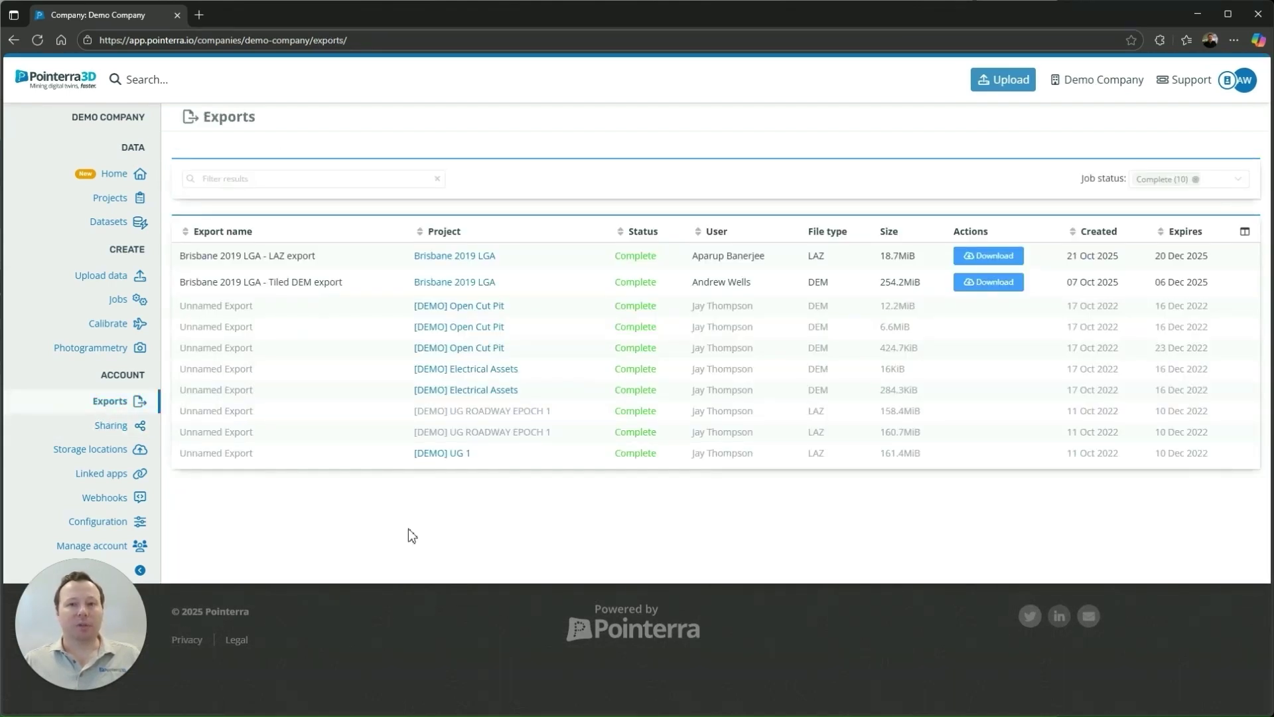